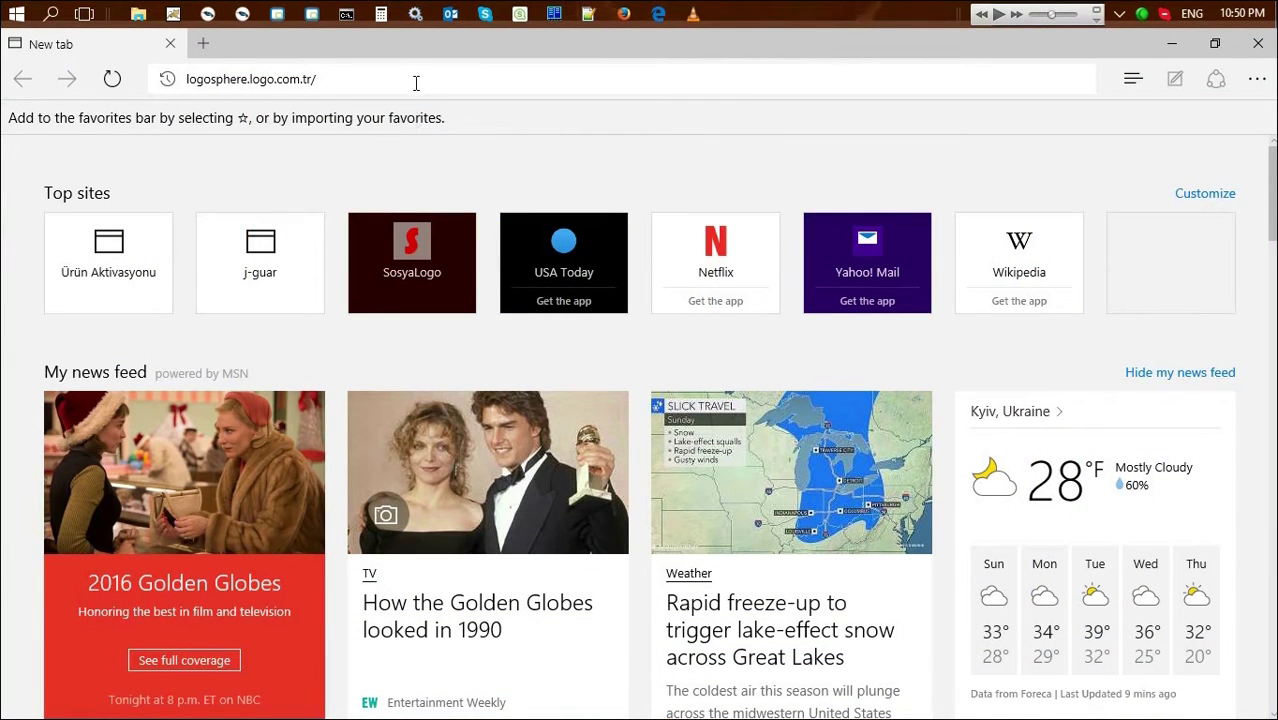
Load logosphere.logo.com.tr from the Microsoft Edge address bar
{"action": "left_click", "coordinate": [416, 82]}
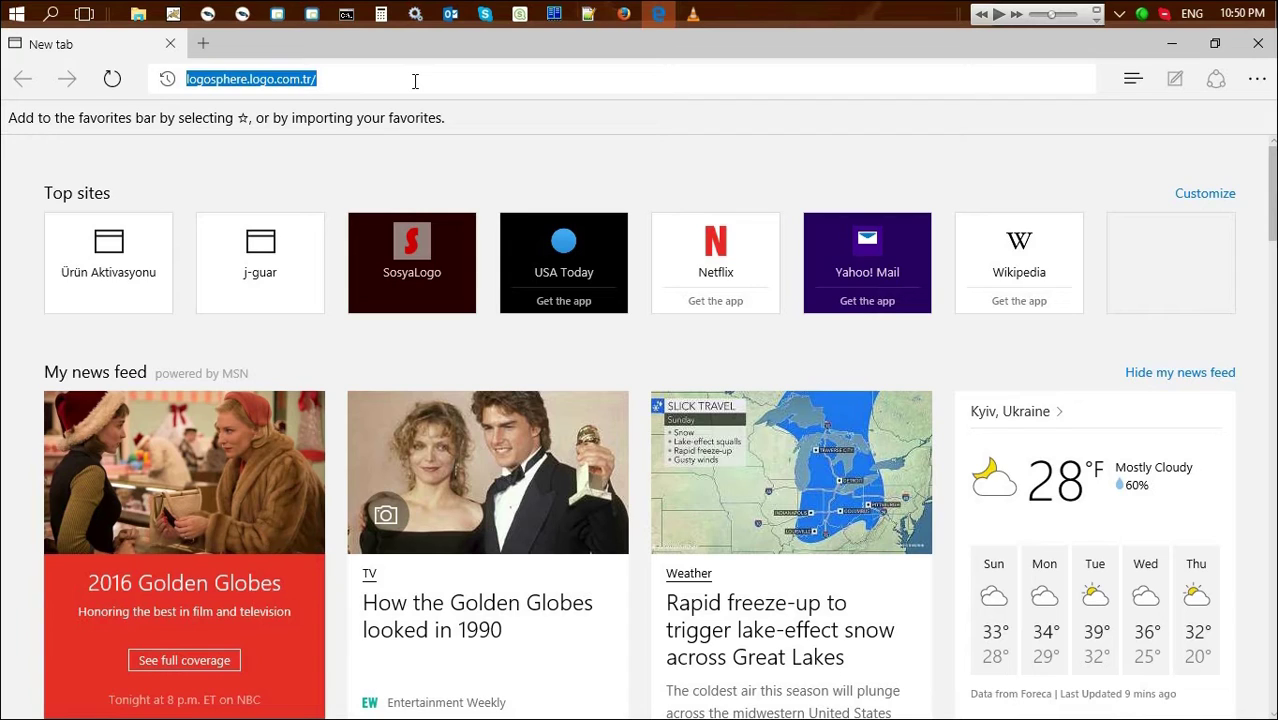
{"action": "left_click", "coordinate": [415, 80]}
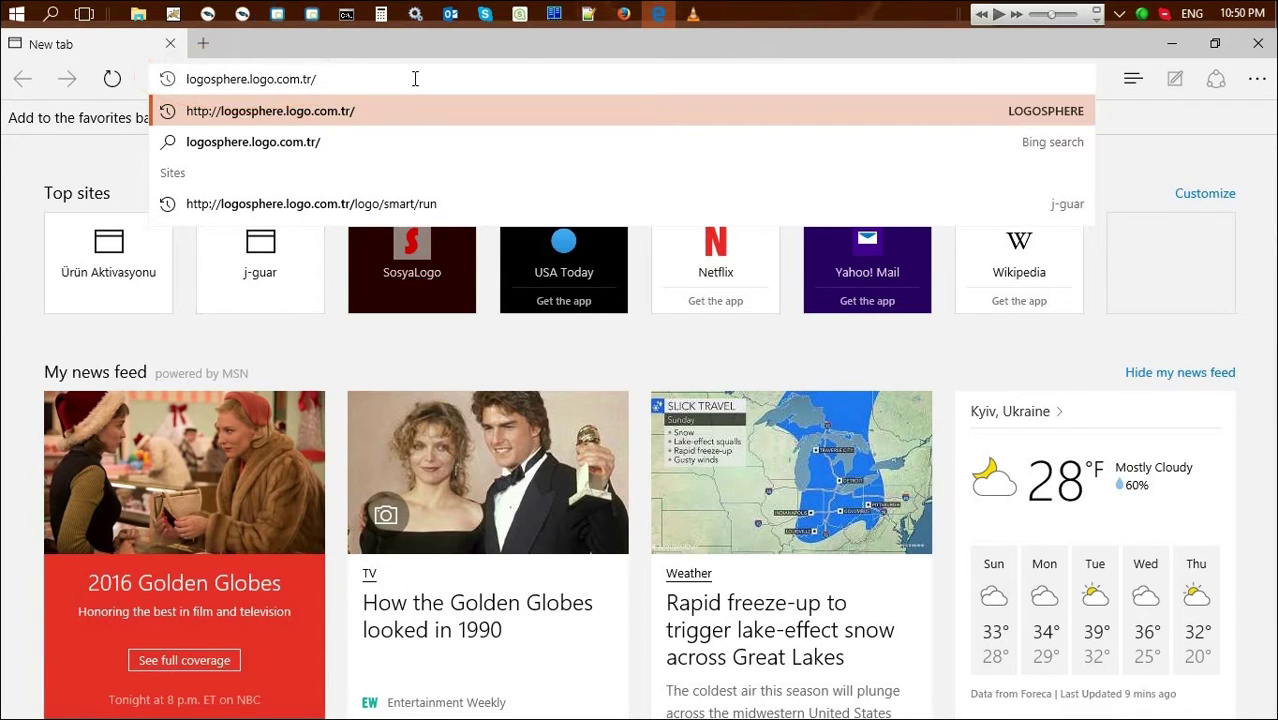
{"action": "key", "text": "Return"}
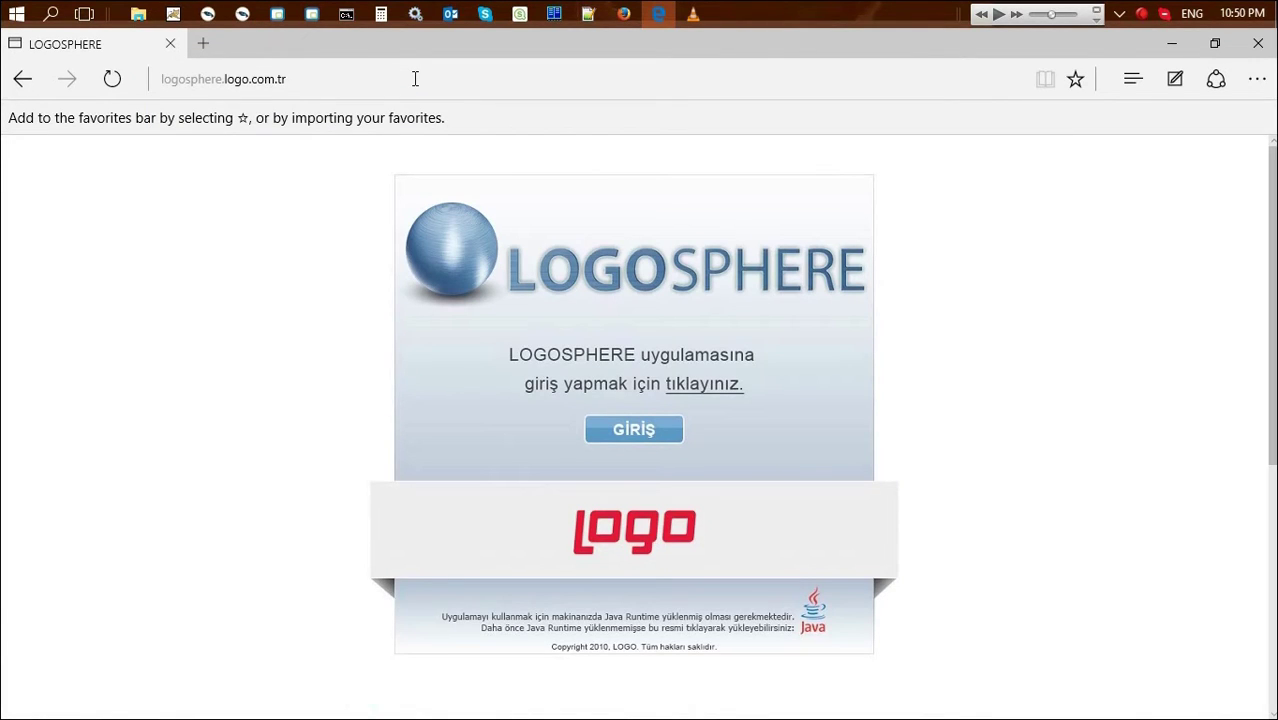
Start GİRİŞ with English as the startup language and run the downloaded runapp.jnlp launcher
{"action": "left_click", "coordinate": [630, 431]}
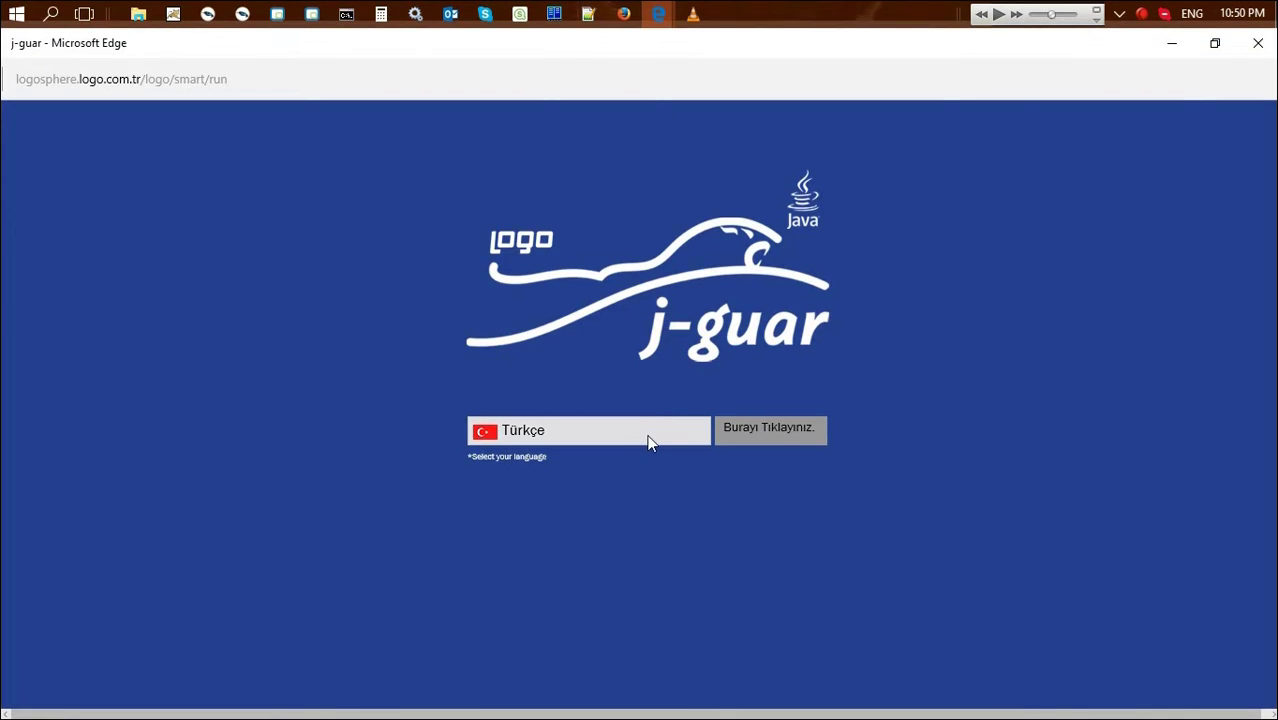
{"action": "left_click", "coordinate": [648, 438]}
{"action": "left_click", "coordinate": [536, 490]}
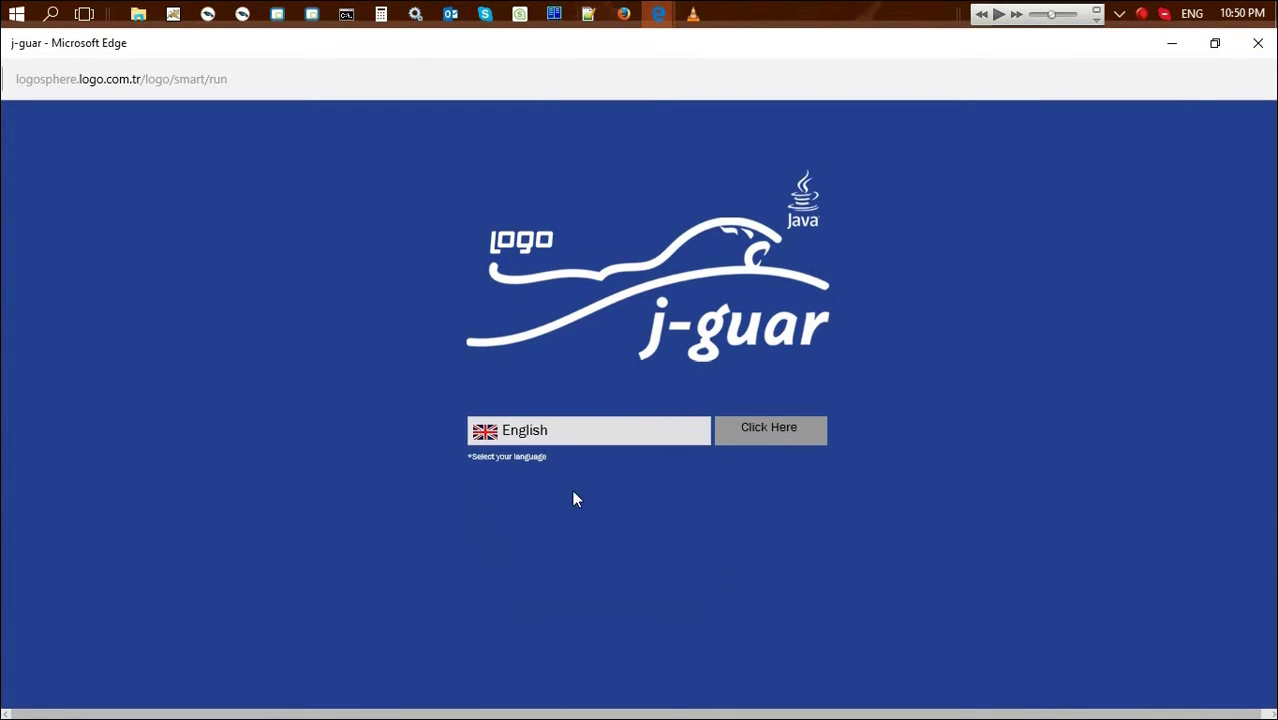
{"action": "left_click", "coordinate": [783, 434]}
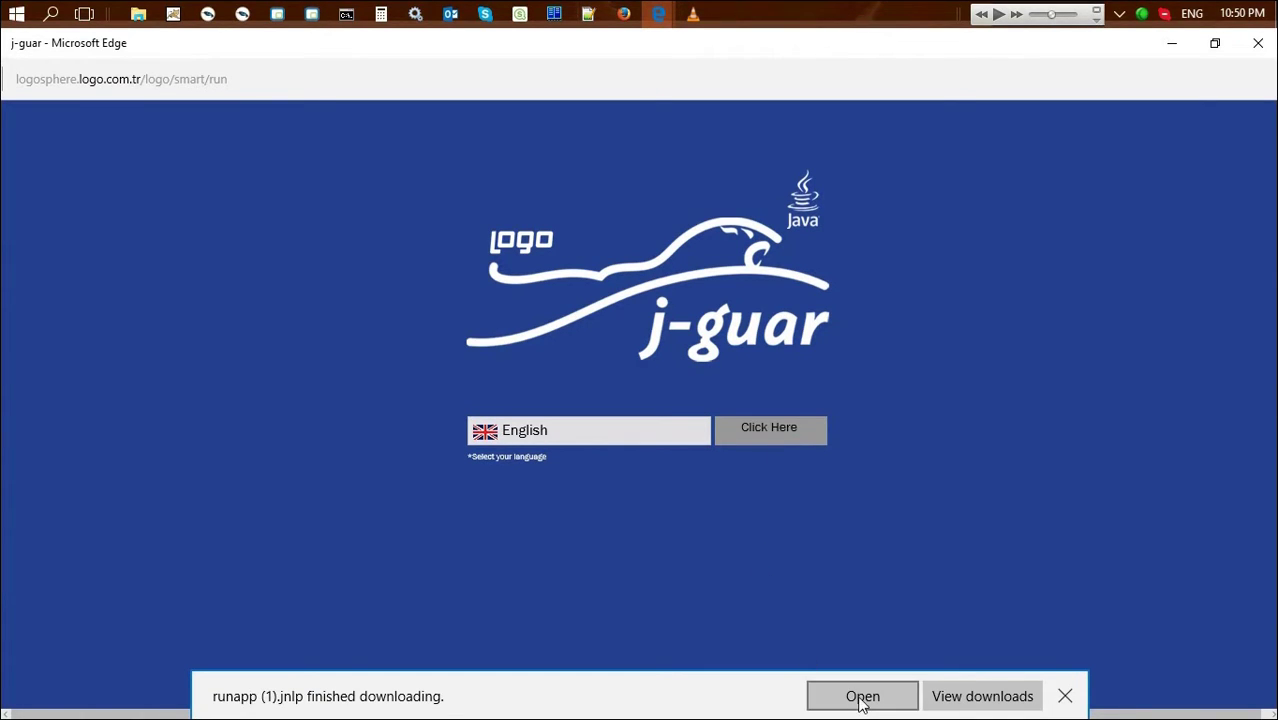
{"action": "left_click", "coordinate": [866, 696]}
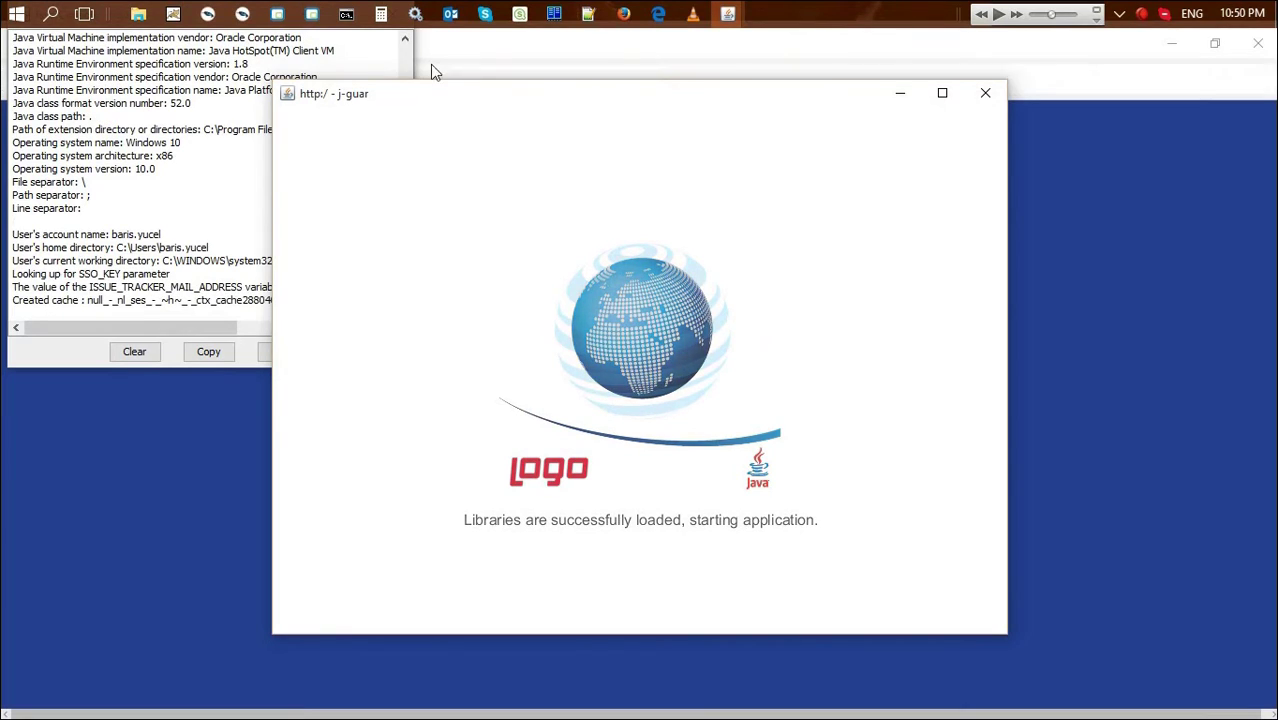
Log in to j-guar by entering the account password in Şifre and confirming
{"action": "left_click", "coordinate": [563, 149]}
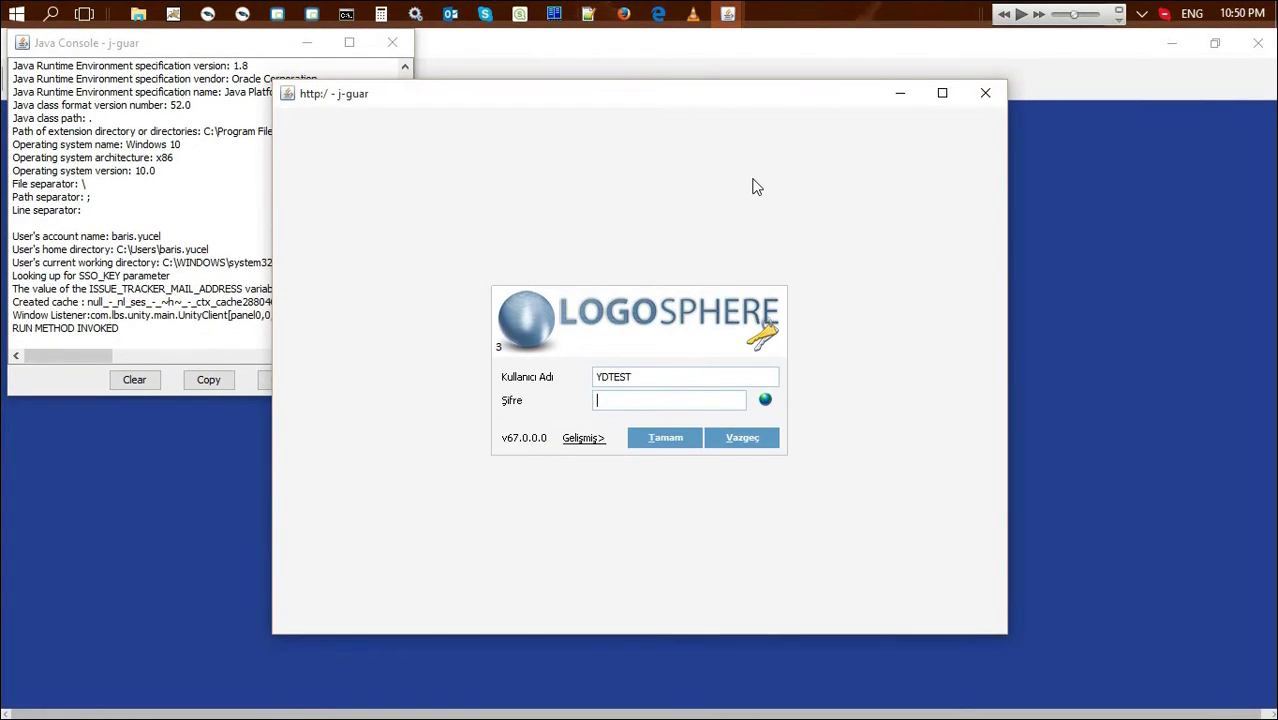
{"action": "type", "text": "123456"}
{"action": "left_click", "coordinate": [686, 440]}
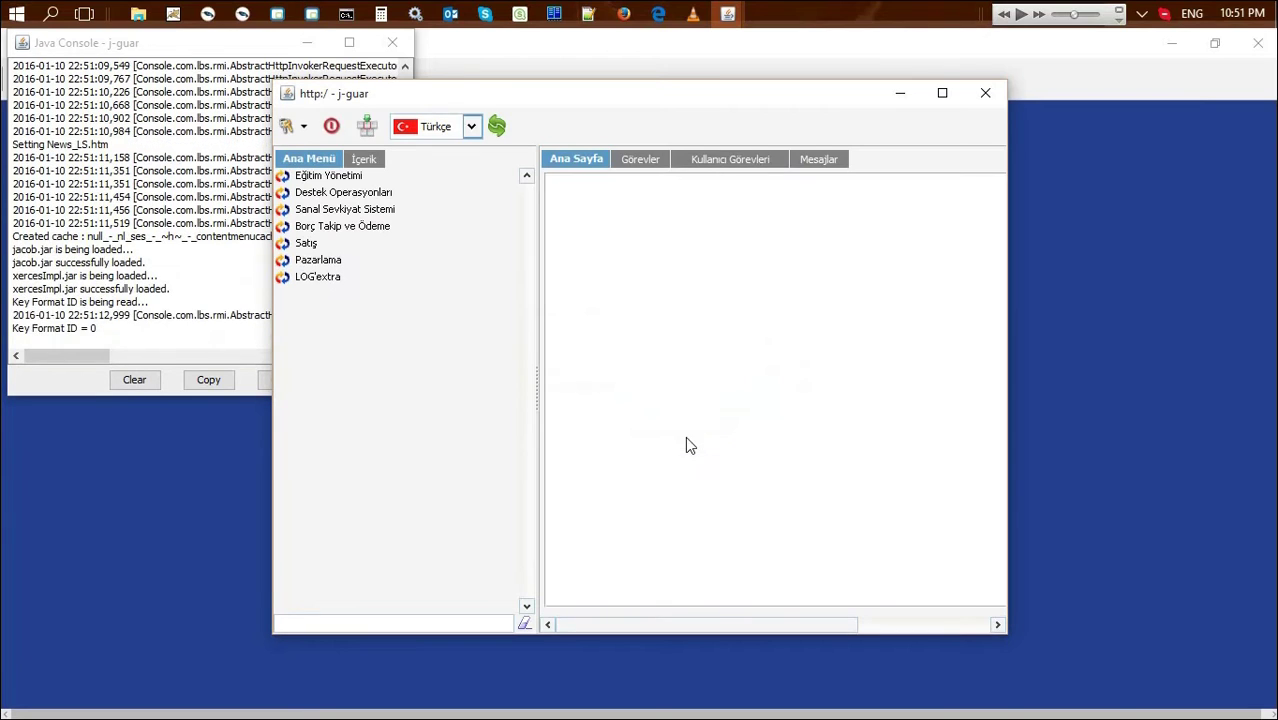
Switch the main menu language to English and refresh the interface
{"action": "left_click", "coordinate": [471, 126]}
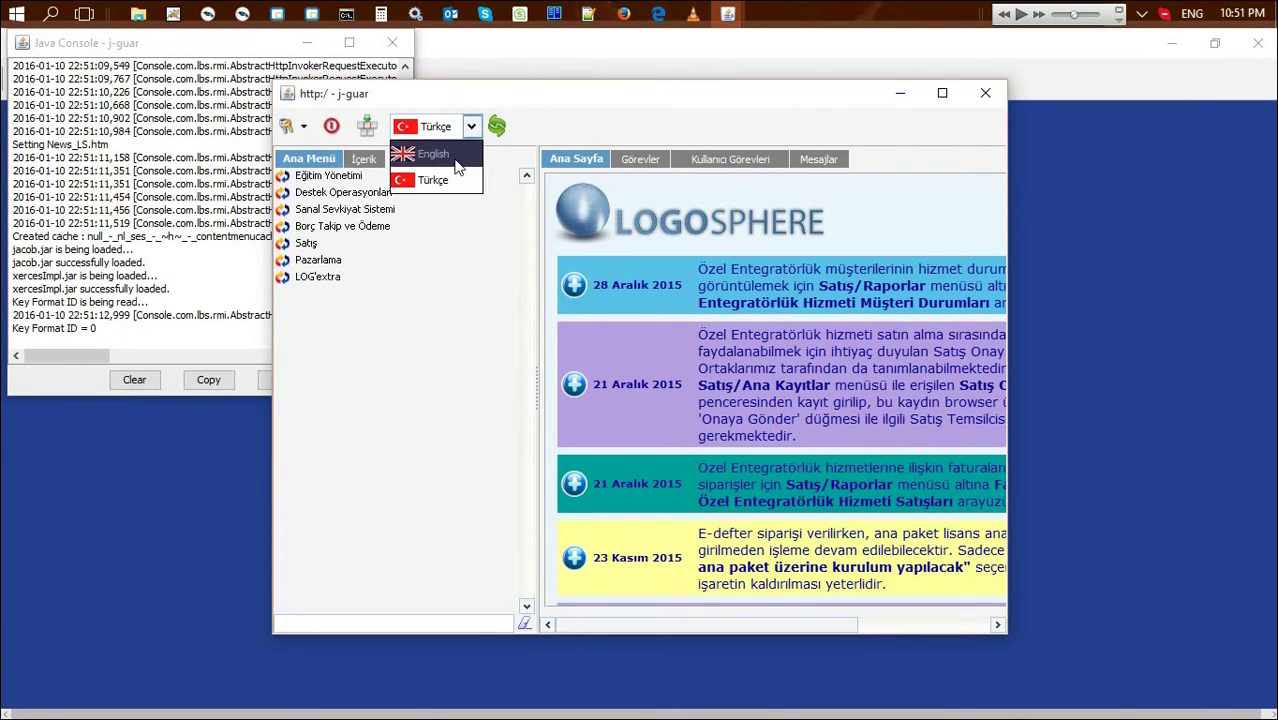
{"action": "left_click", "coordinate": [458, 155]}
{"action": "left_click", "coordinate": [497, 130]}
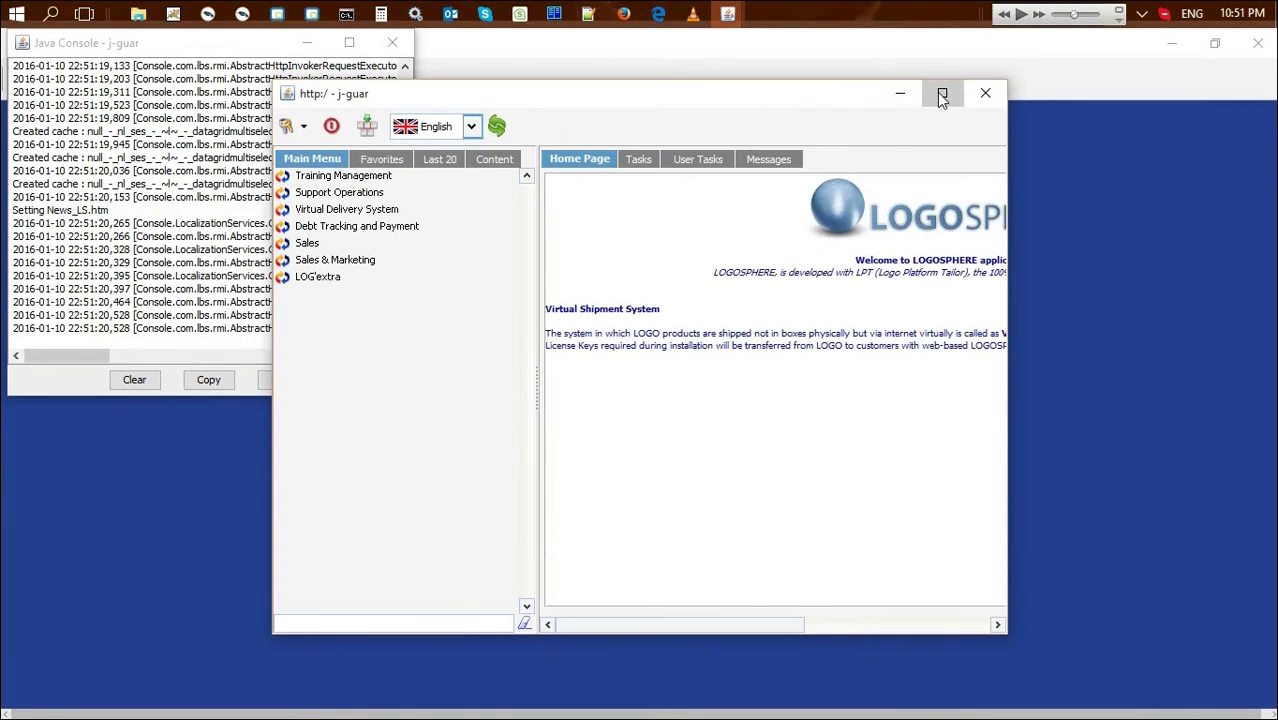
Maximize the window and open Virtual Delivery System > Transactions > Order Slips full-screen
{"action": "left_click", "coordinate": [941, 93]}
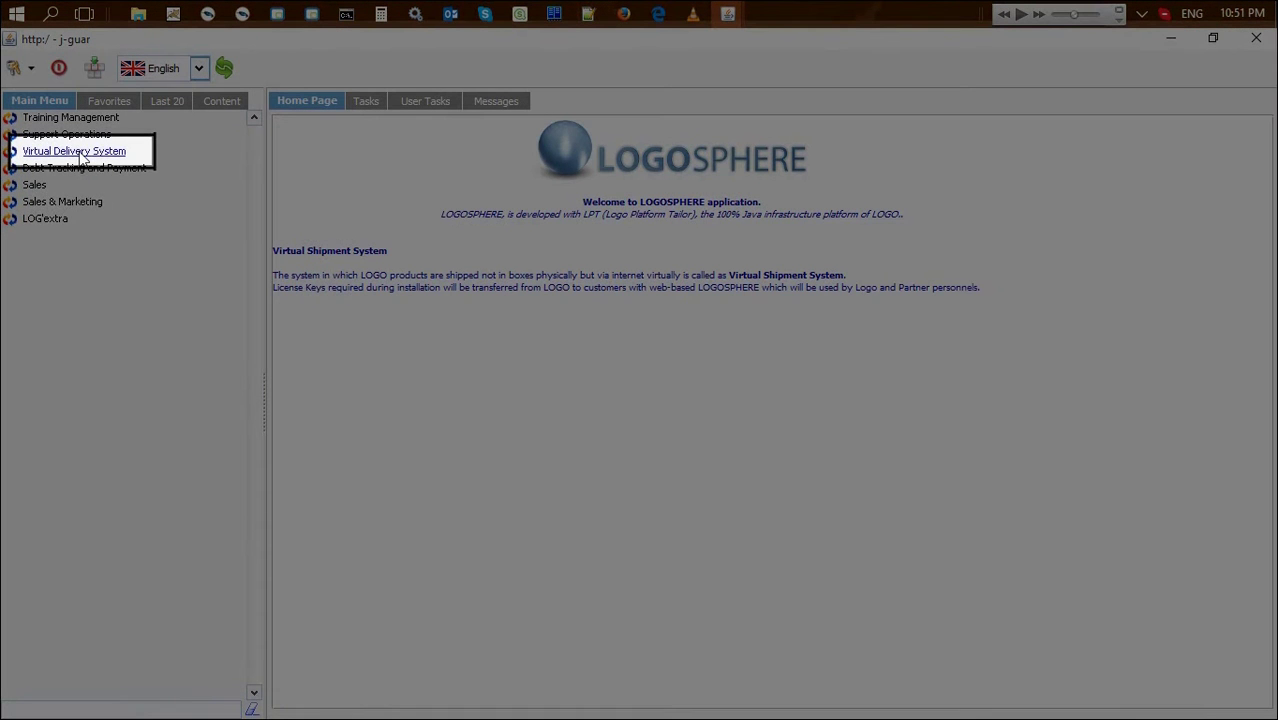
{"action": "left_click", "coordinate": [82, 152]}
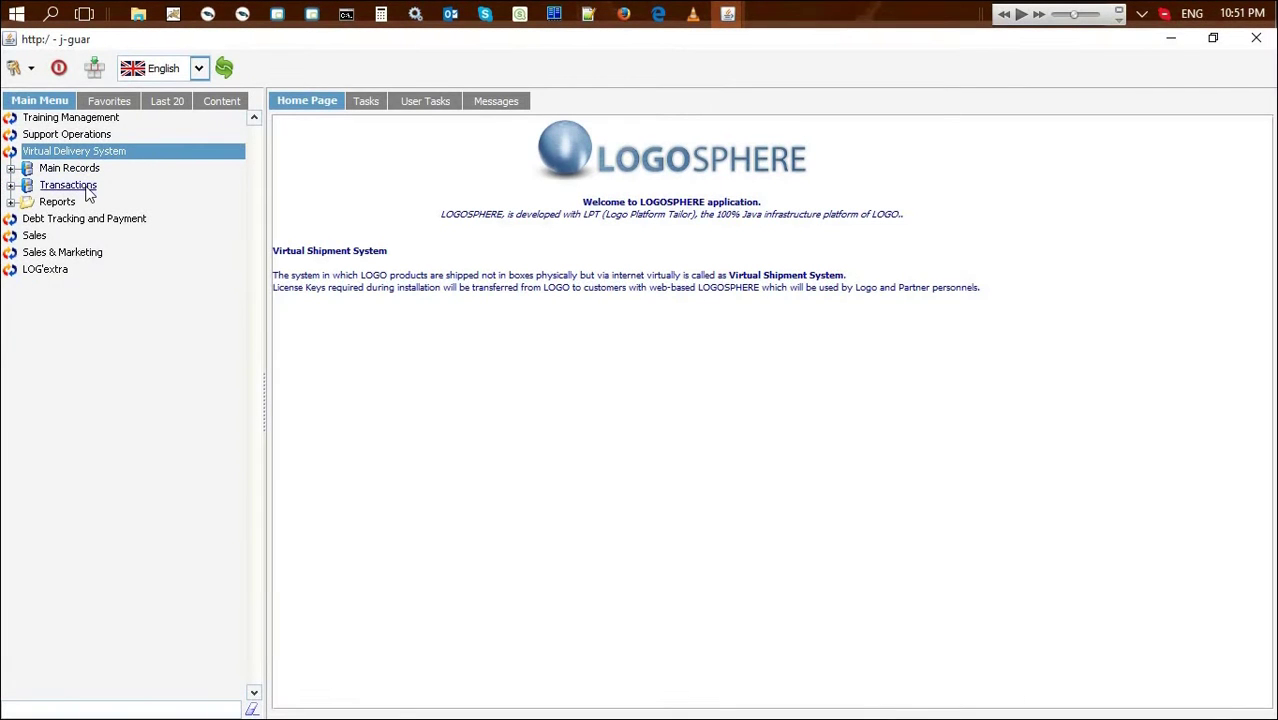
{"action": "left_click", "coordinate": [86, 188]}
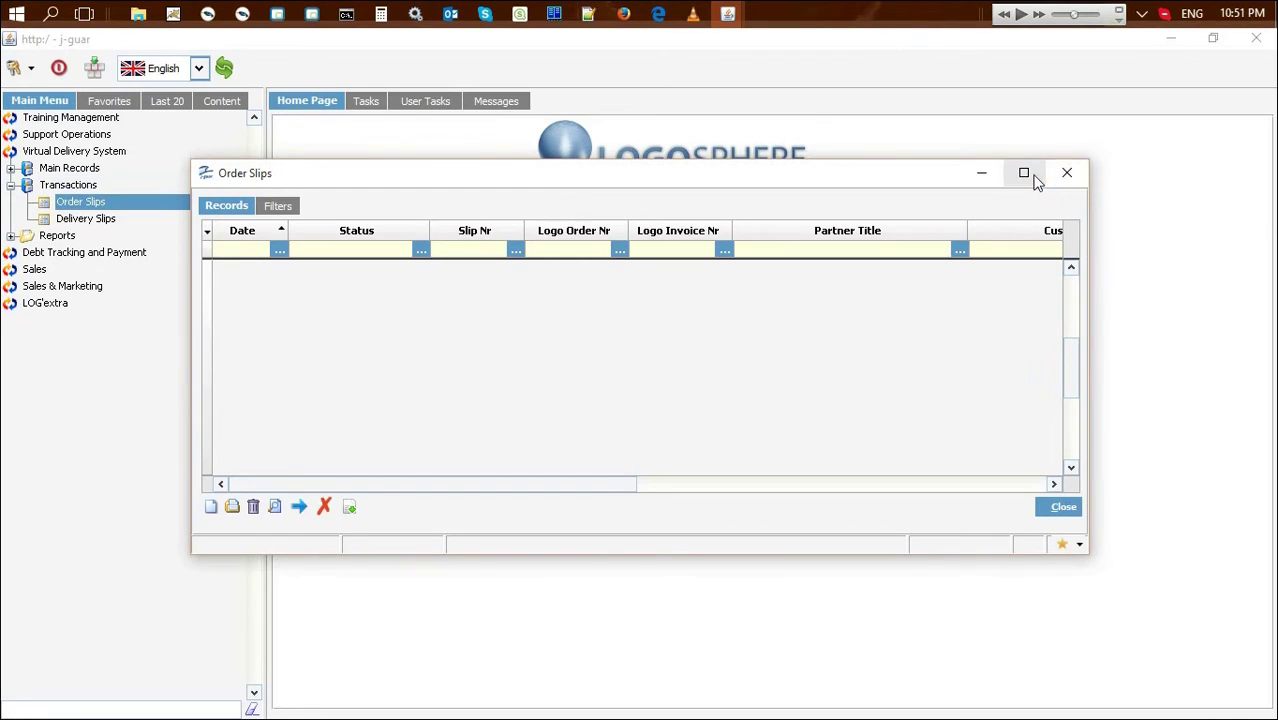
{"action": "left_click", "coordinate": [1023, 173]}
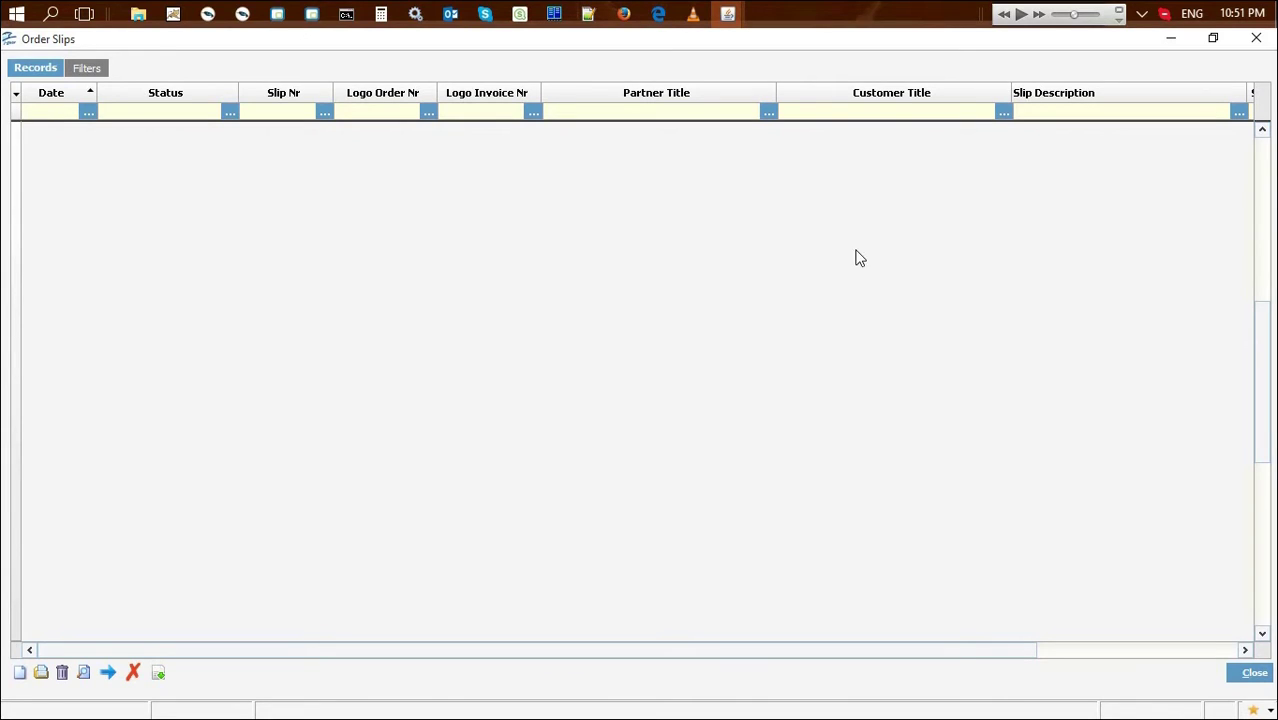
Create a new order slip dated 10/01/2016, maximize it, and review Slip Nr and Logo Order Nr
{"action": "left_click", "coordinate": [18, 674]}
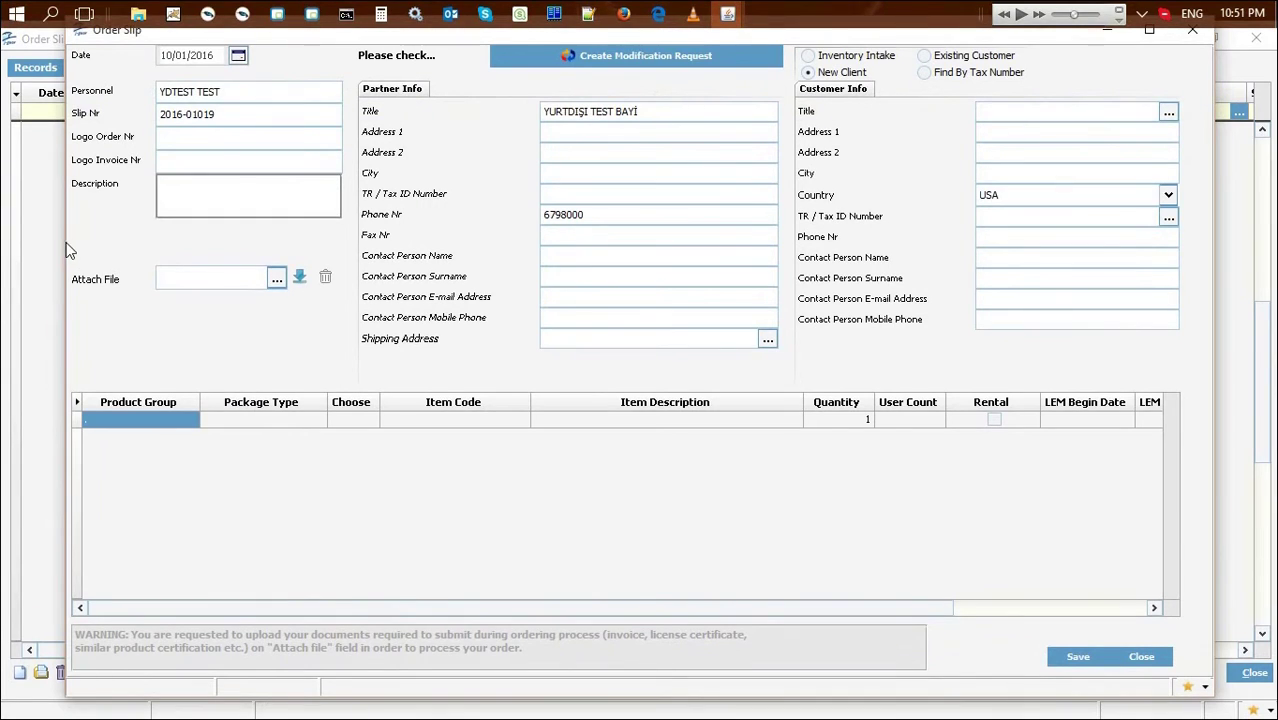
{"action": "left_click", "coordinate": [1150, 42]}
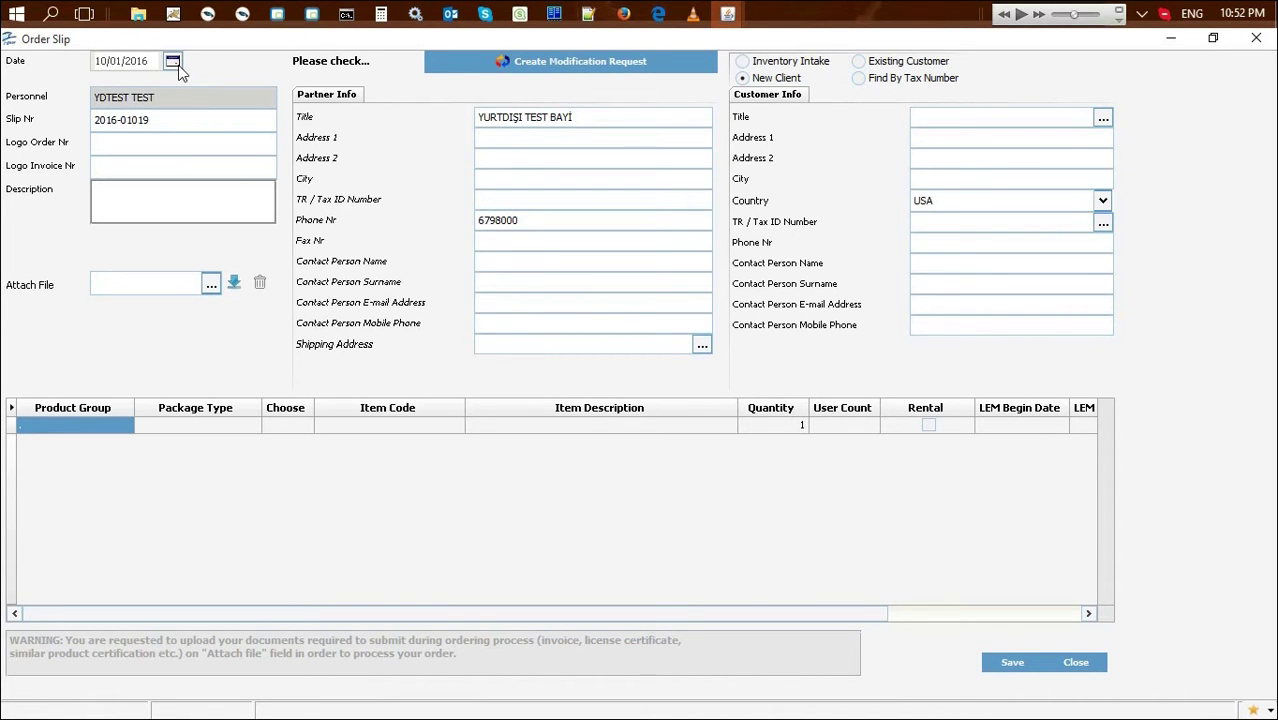
{"action": "left_click", "coordinate": [183, 120]}
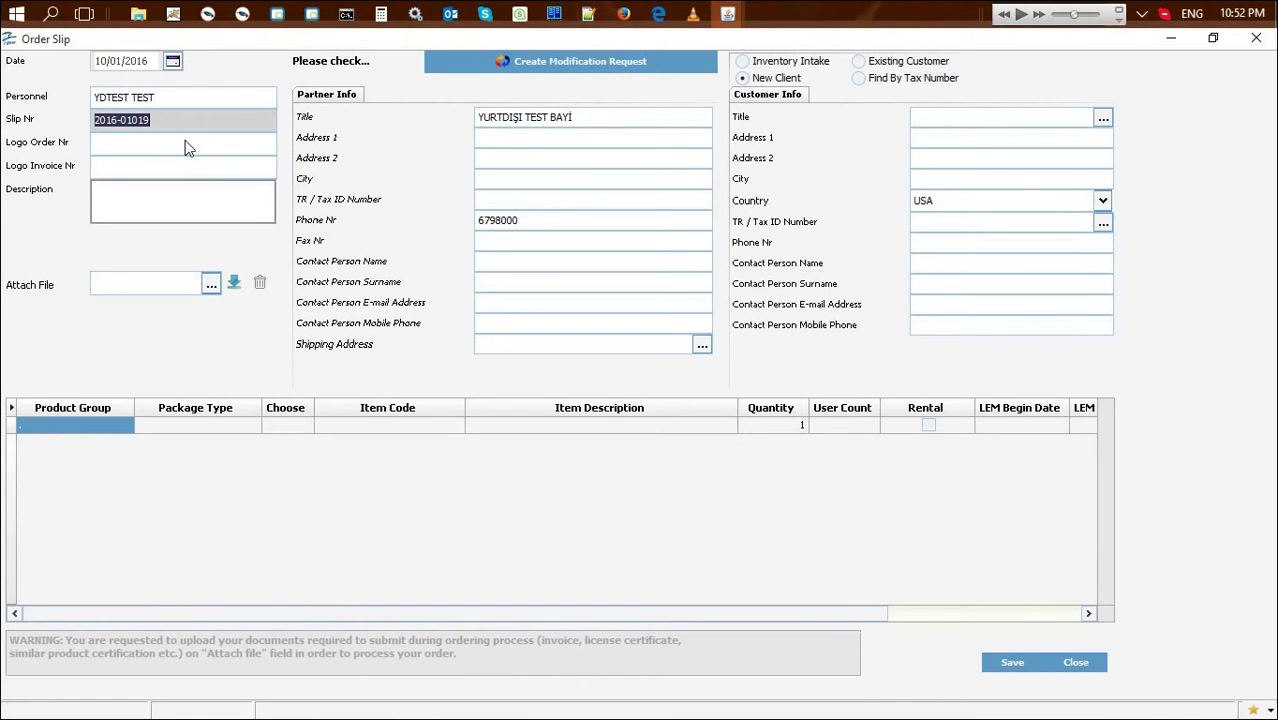
{"action": "left_click", "coordinate": [185, 143]}
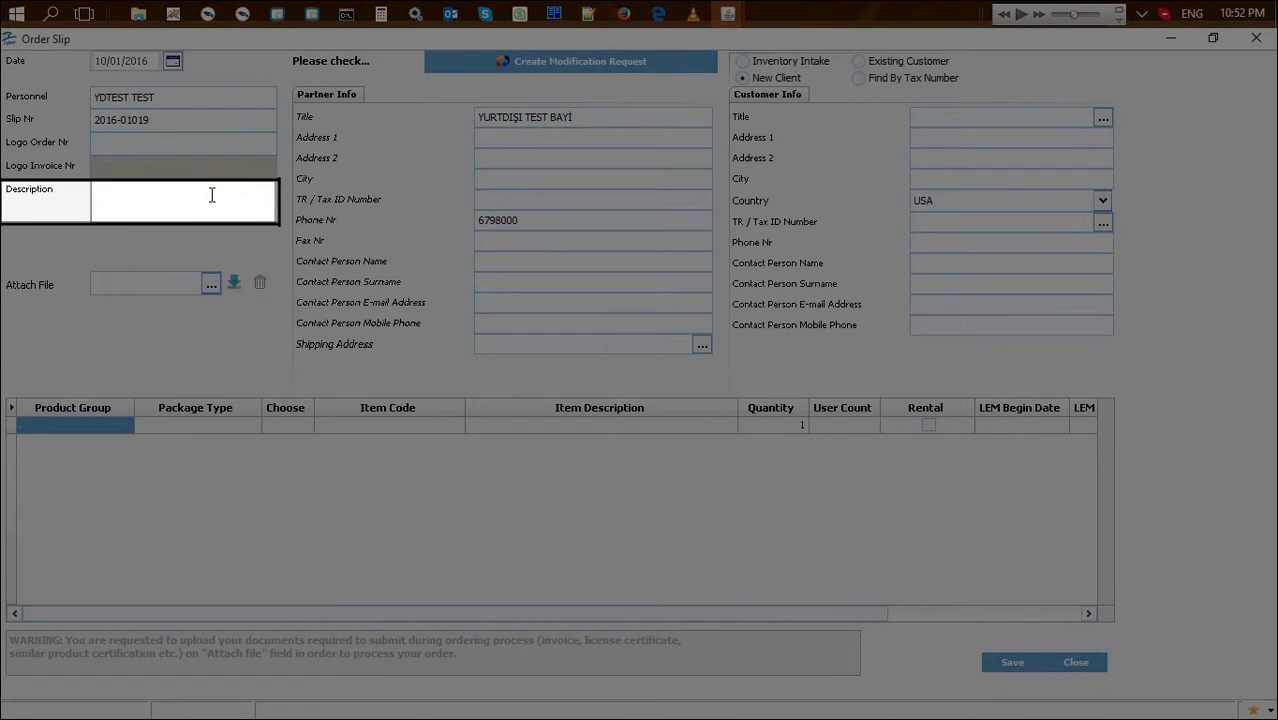
Enter the description '%5 Discount' and select Inventory Intake
{"action": "left_click", "coordinate": [211, 195]}
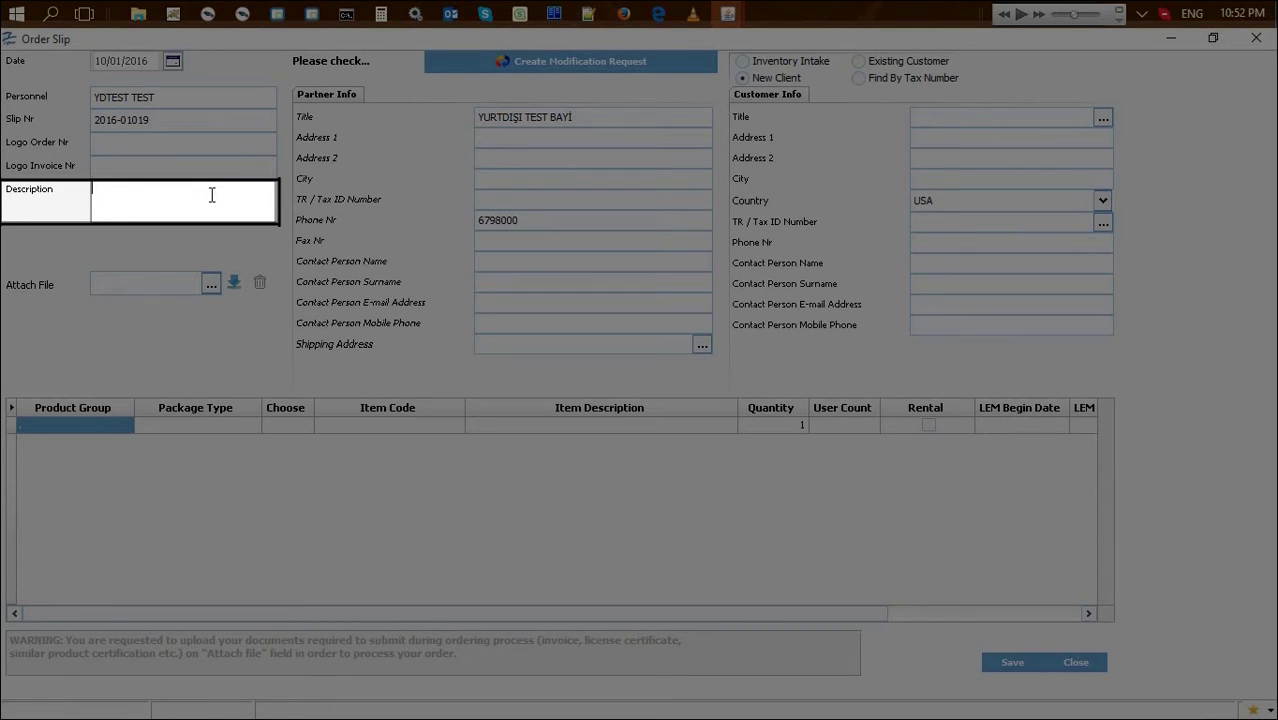
{"action": "type", "text": "%5 Discount"}
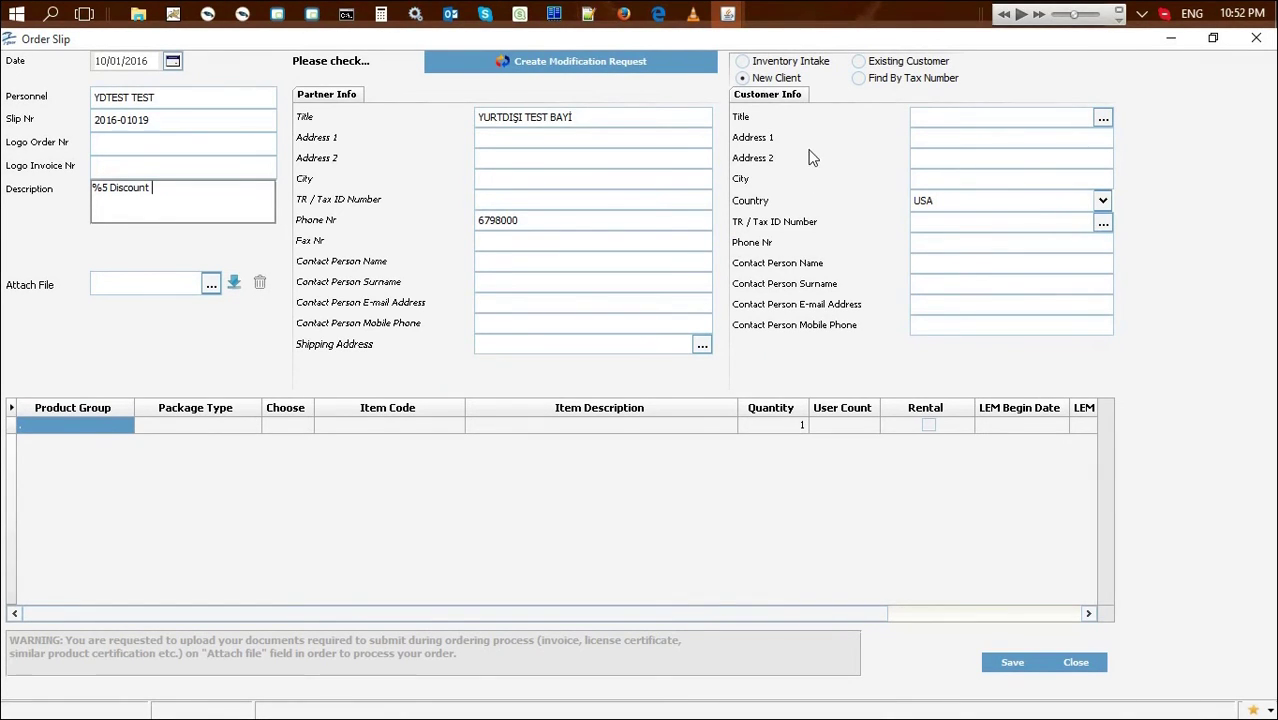
{"action": "left_click", "coordinate": [782, 62]}
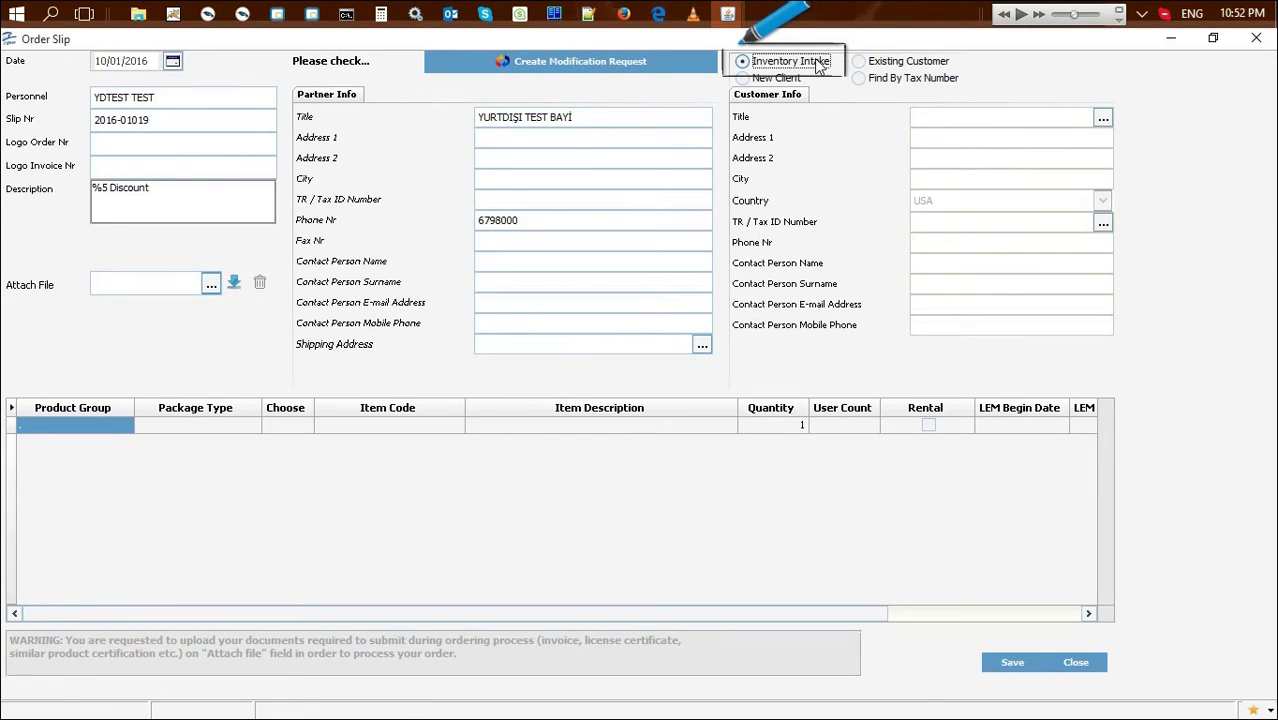
Select Existing Customer and pick UYAR TİCARET GIDA VE TEMİZLİK İHT. MAD.Ç SAN. TİC. A.Ş. from Customers
{"action": "left_click", "coordinate": [890, 62]}
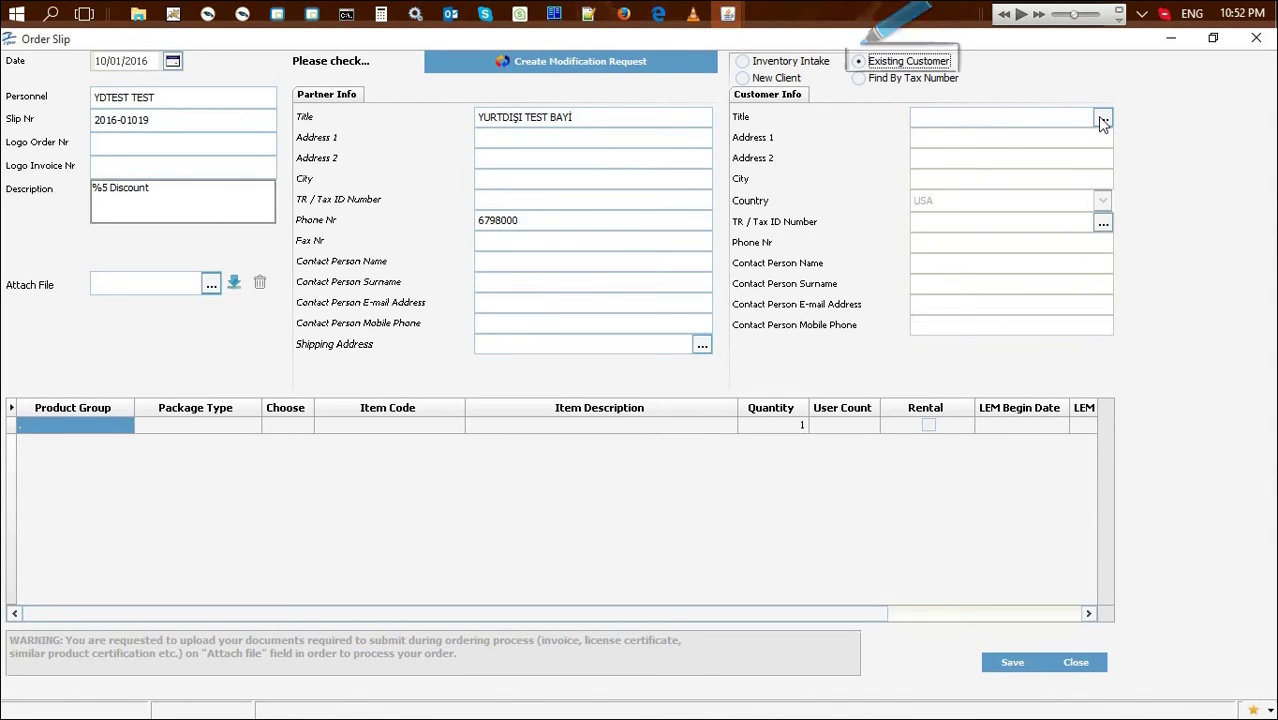
{"action": "left_click", "coordinate": [1103, 121]}
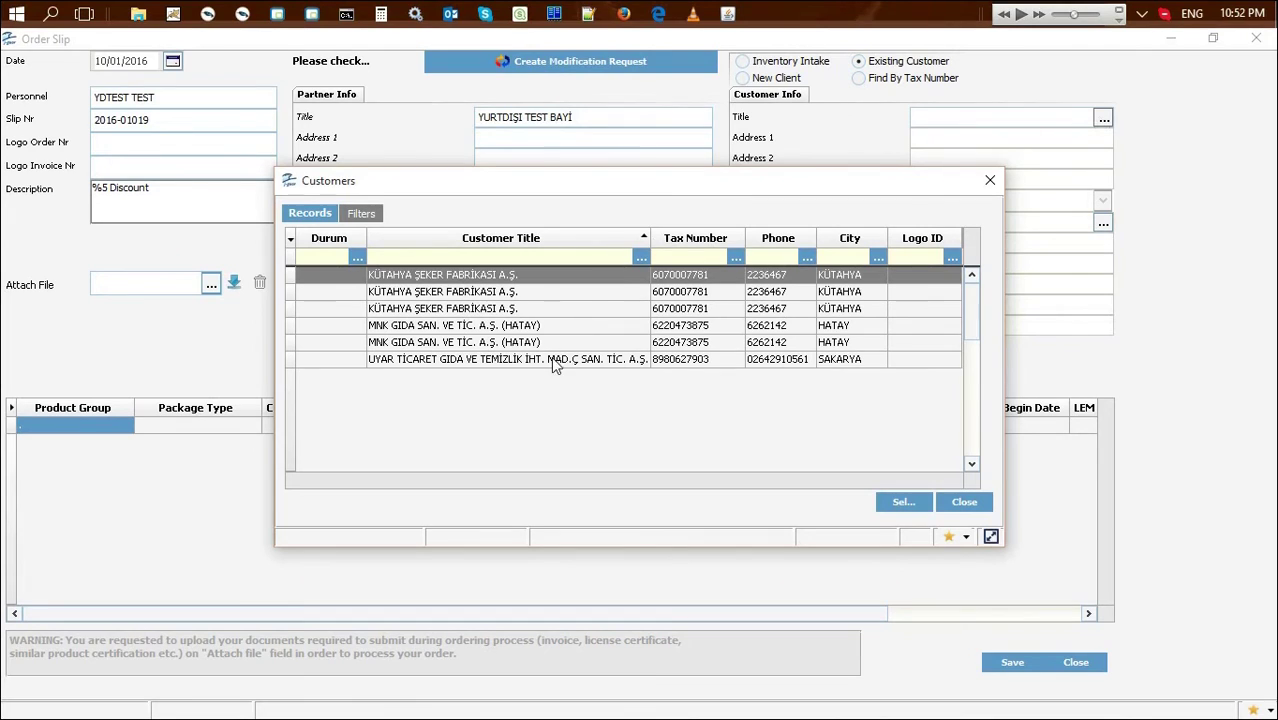
{"action": "left_click", "coordinate": [991, 183]}
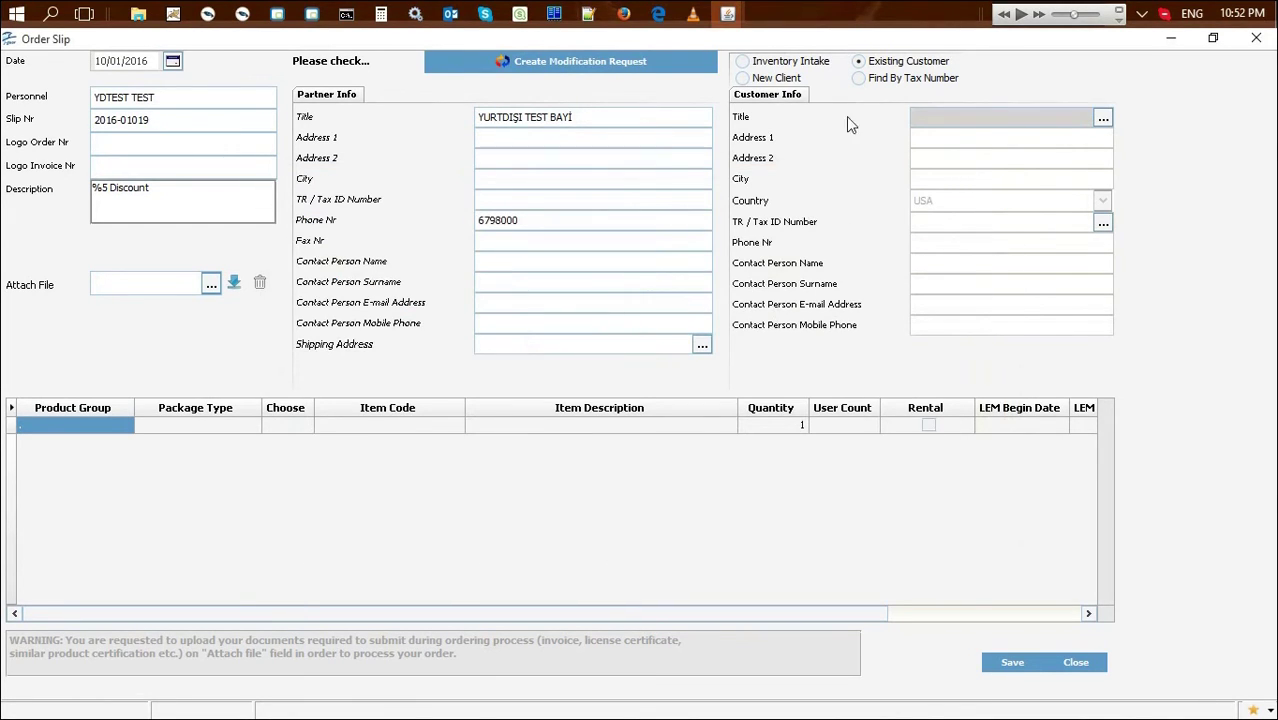
{"action": "left_click", "coordinate": [743, 79]}
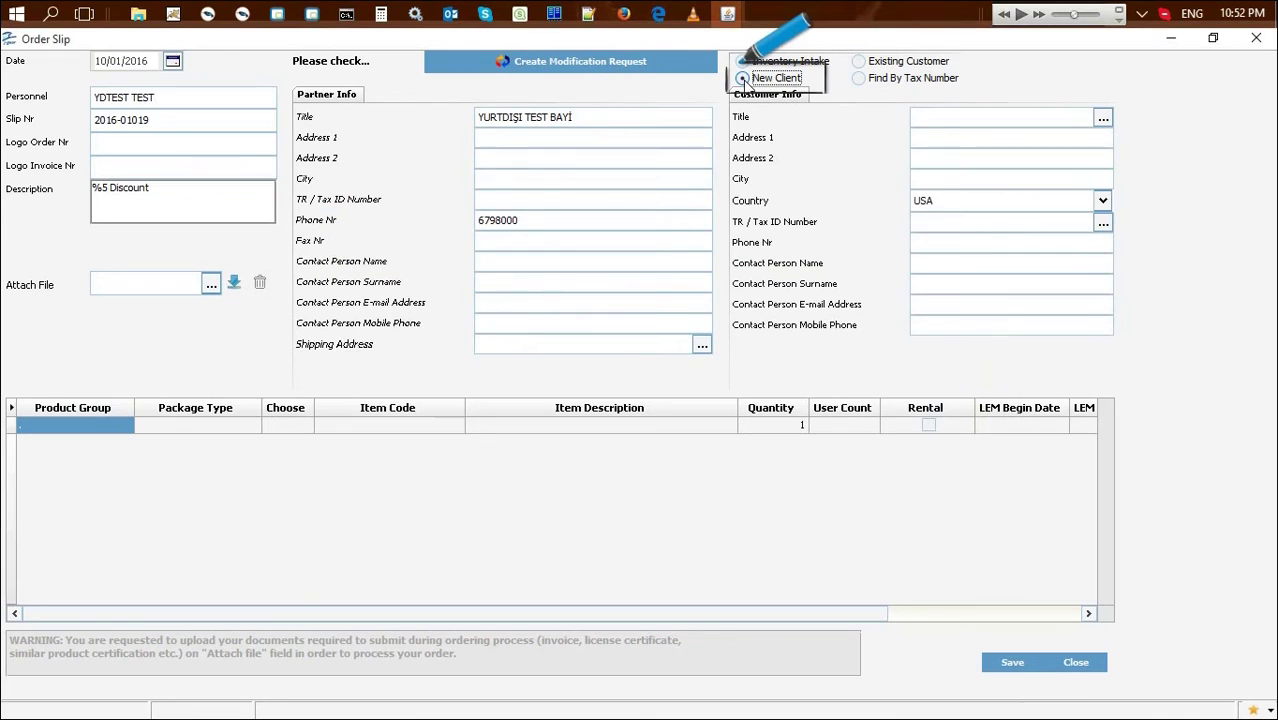
{"action": "left_click", "coordinate": [999, 124]}
{"action": "key", "text": "Tab"}
{"action": "key", "text": "Tab"}
{"action": "key", "text": "Tab"}
{"action": "key", "text": "Tab"}
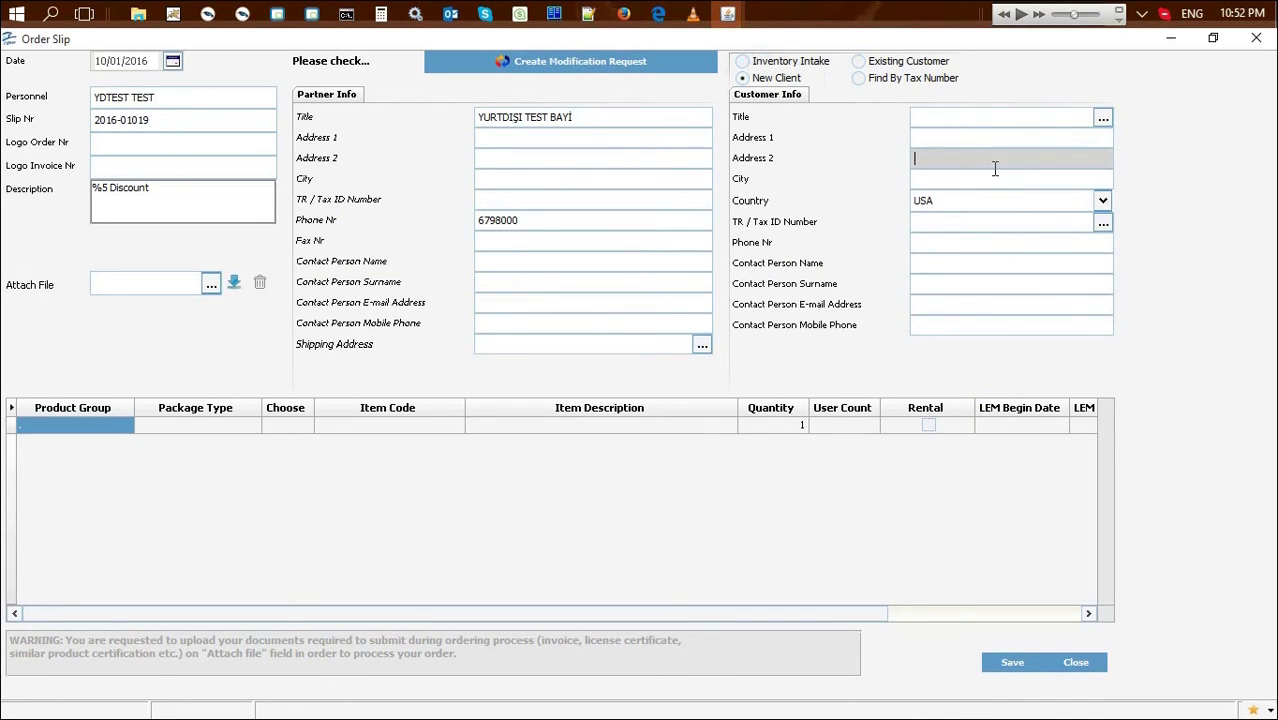
{"action": "left_click", "coordinate": [1000, 118]}
{"action": "left_click", "coordinate": [894, 62]}
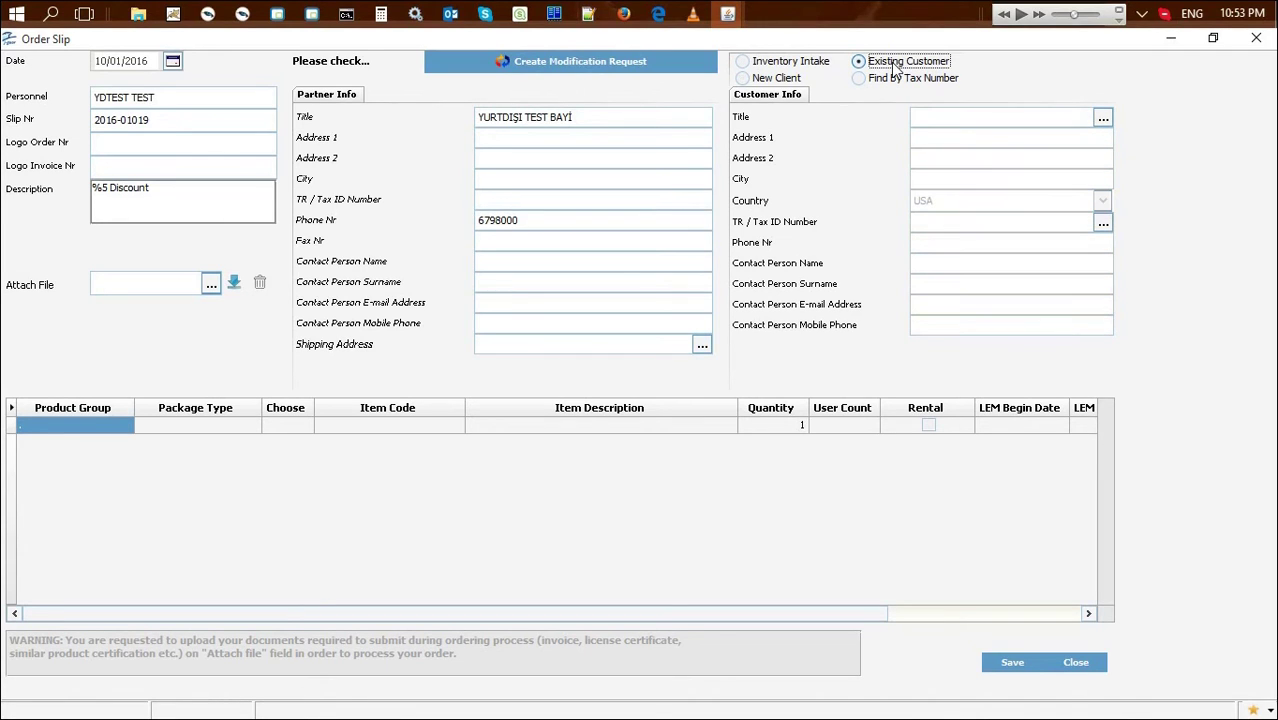
{"action": "left_click", "coordinate": [1103, 120]}
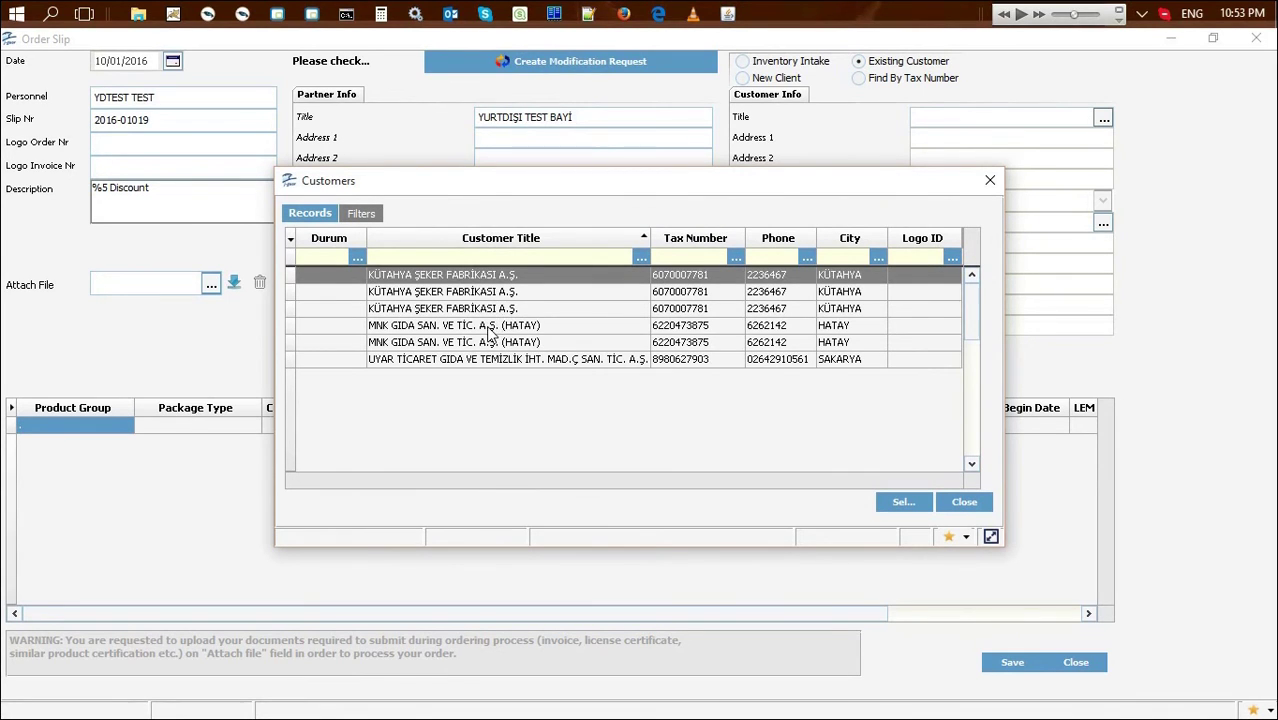
{"action": "double_click", "coordinate": [479, 360]}
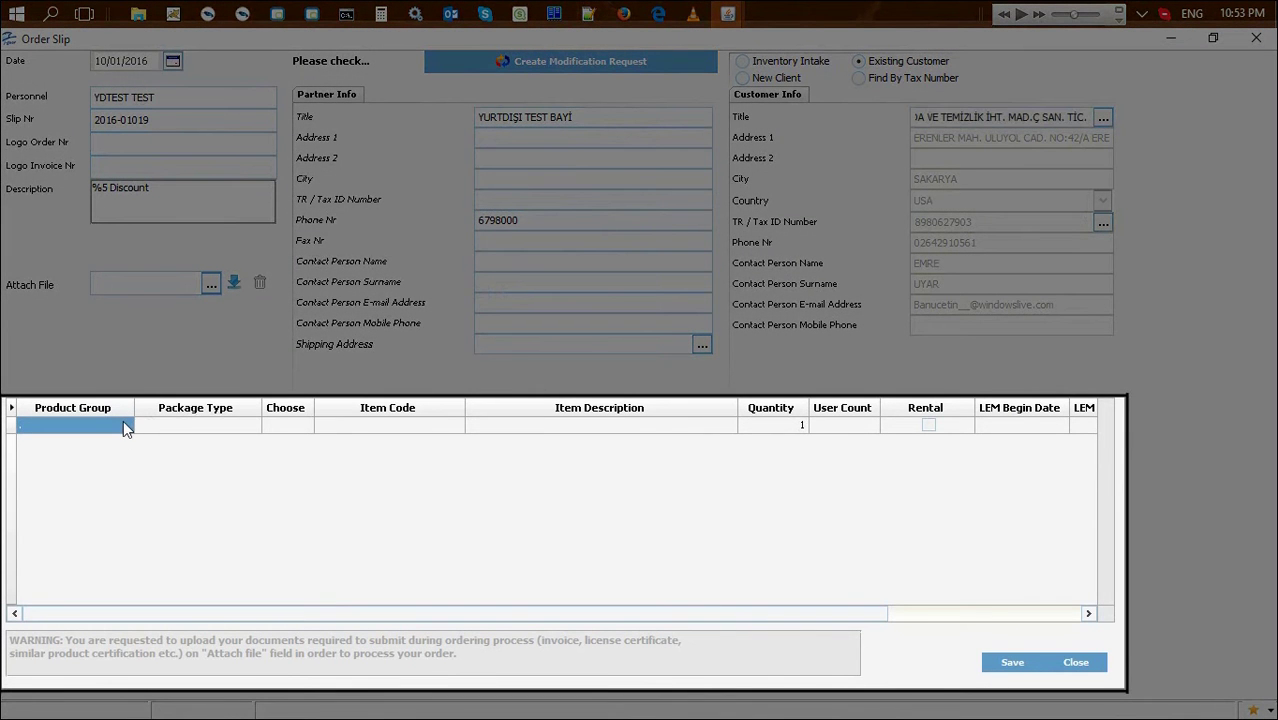
Set the first line's product group to TIGER ENTERPRISE INT and package type to Main Product and Modules
{"action": "left_click", "coordinate": [123, 421]}
{"action": "left_click", "coordinate": [125, 428]}
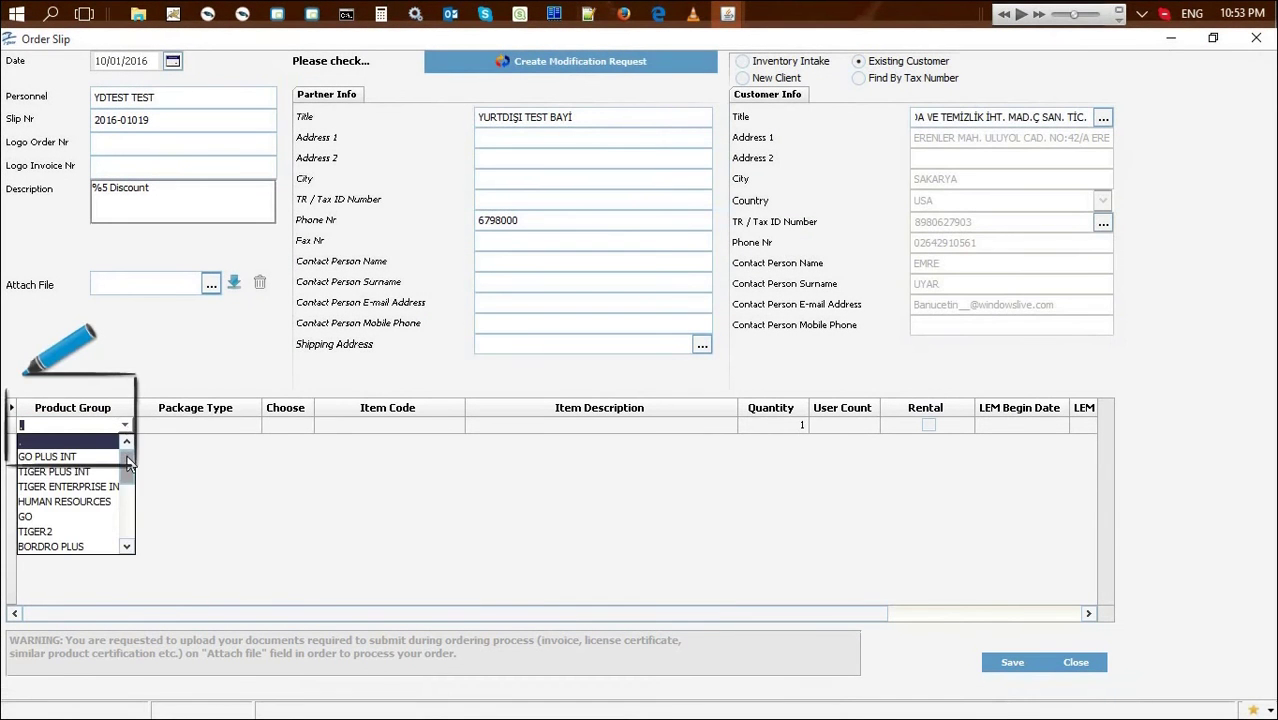
{"action": "scroll", "coordinate": [128, 476], "scroll_direction": "down", "scroll_amount": 3}
{"action": "mouse_move", "coordinate": [128, 474]}
{"action": "left_mouse_down"}
{"action": "mouse_move", "coordinate": [131, 525]}
{"action": "mouse_move", "coordinate": [124, 458]}
{"action": "left_mouse_up"}
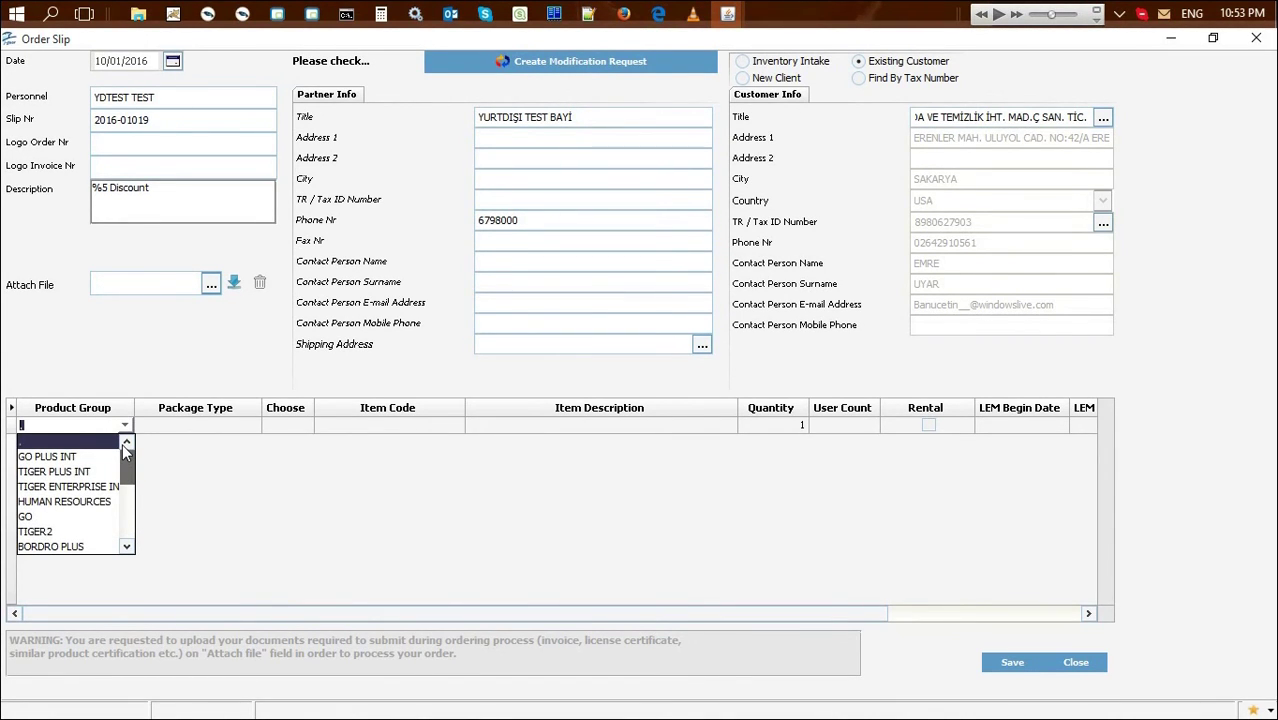
{"action": "left_click", "coordinate": [68, 486]}
{"action": "left_click", "coordinate": [253, 424]}
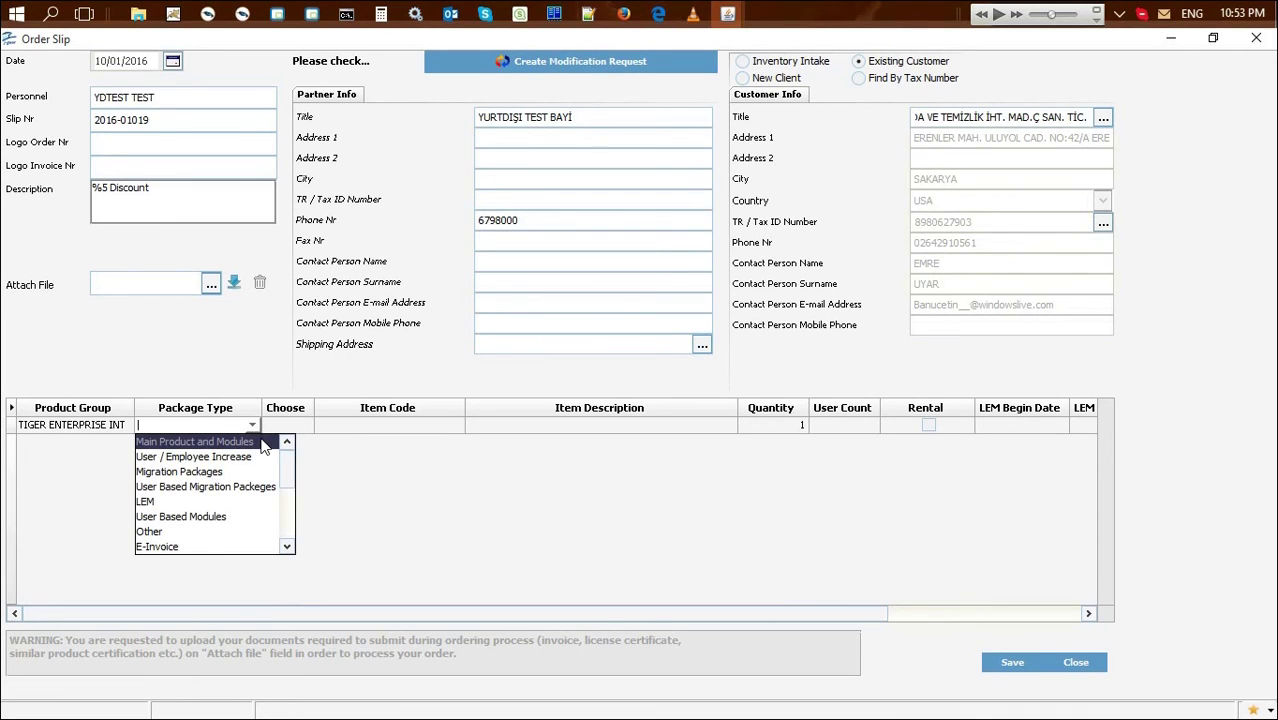
{"action": "left_click", "coordinate": [240, 441]}
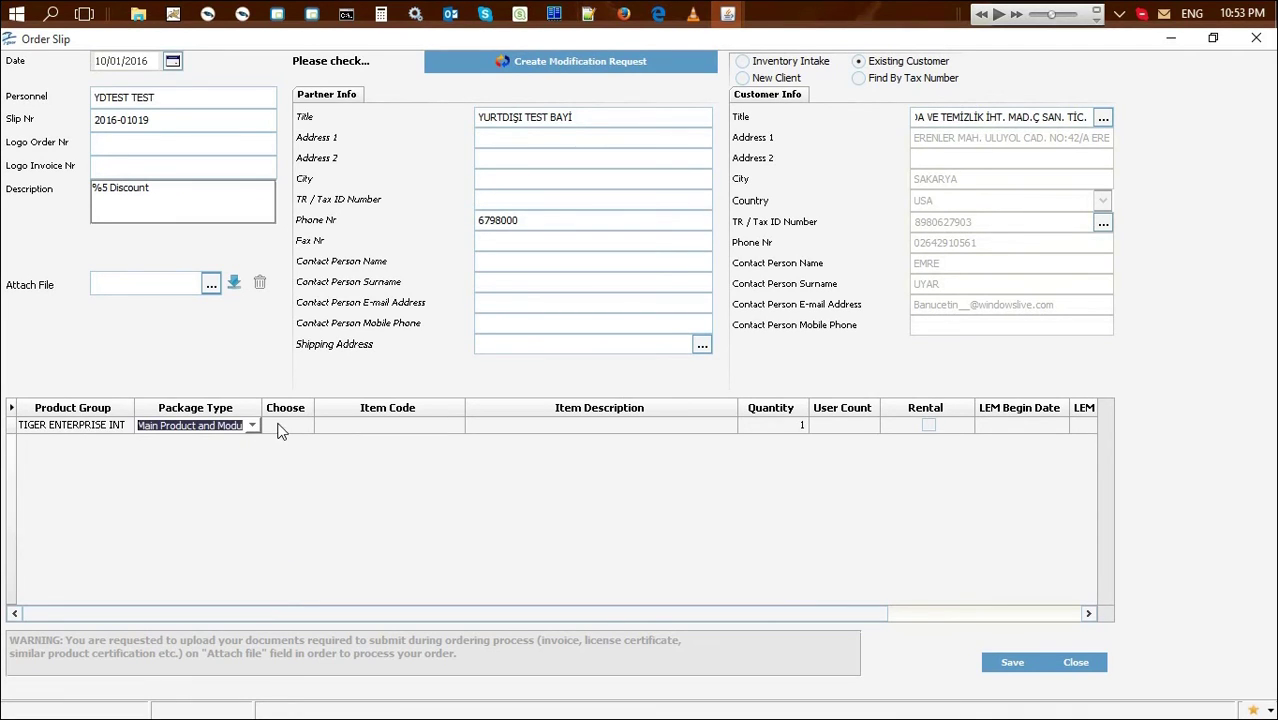
{"action": "left_click", "coordinate": [281, 427]}
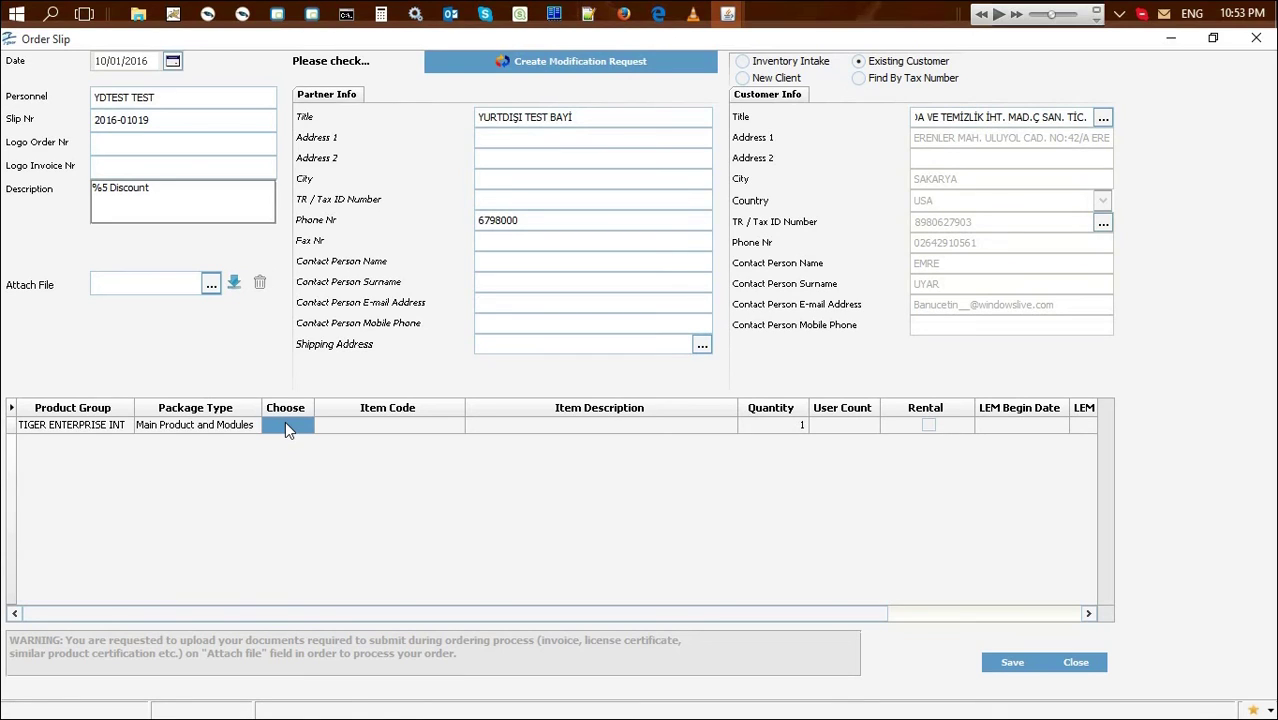
{"action": "left_click", "coordinate": [336, 430]}
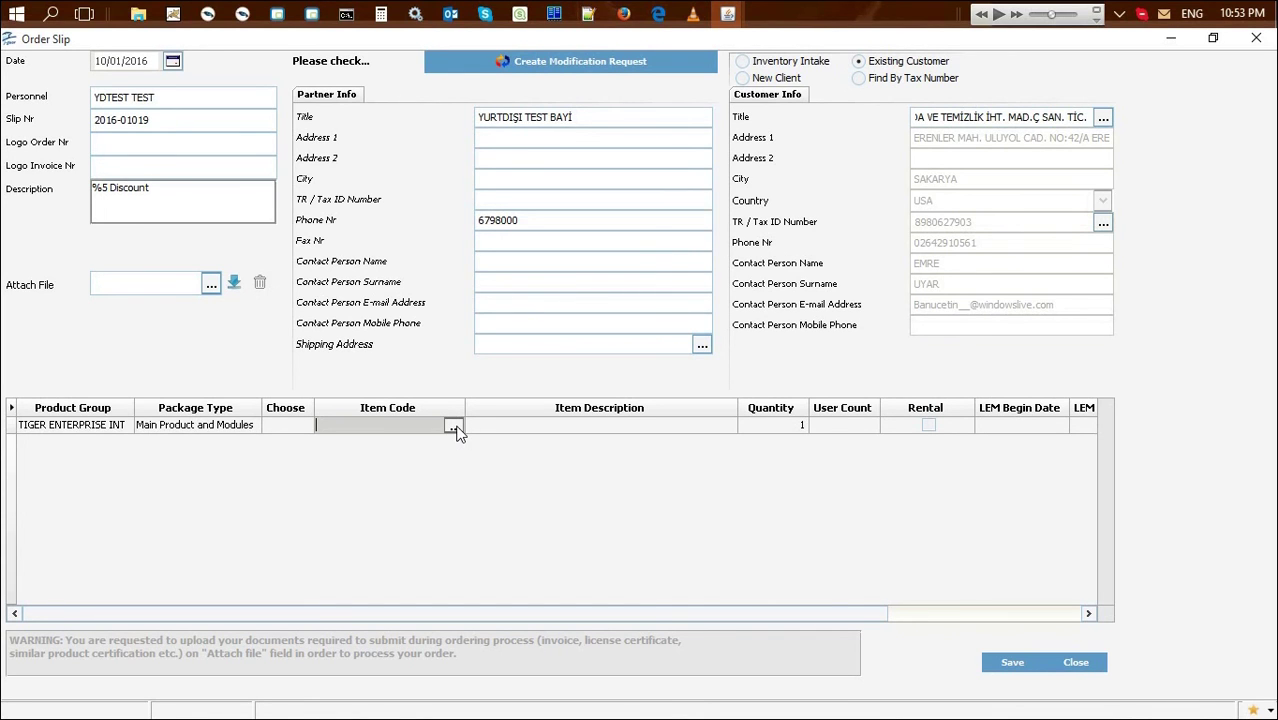
Acknowledge the LEM warning and add item M.53.01.01.000.0000.00.0, TIGER ENTERPRISE INT, from Items
{"action": "left_click", "coordinate": [454, 428]}
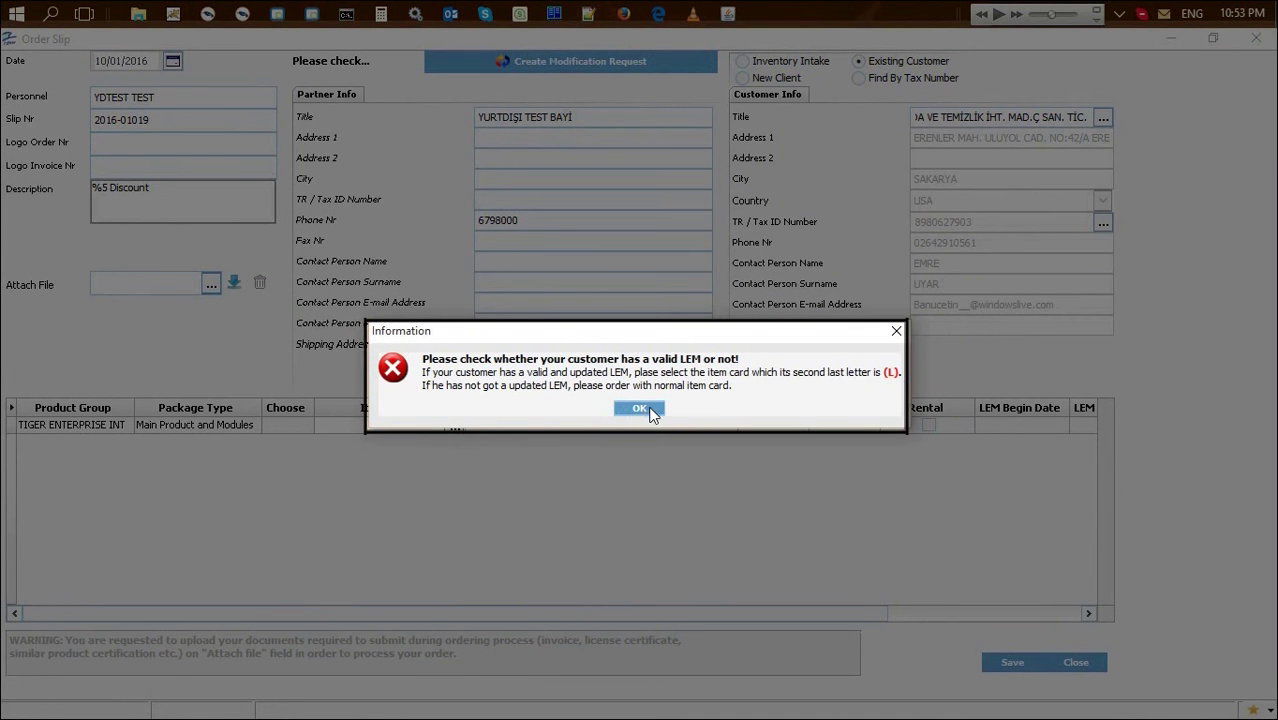
{"action": "left_click", "coordinate": [640, 409]}
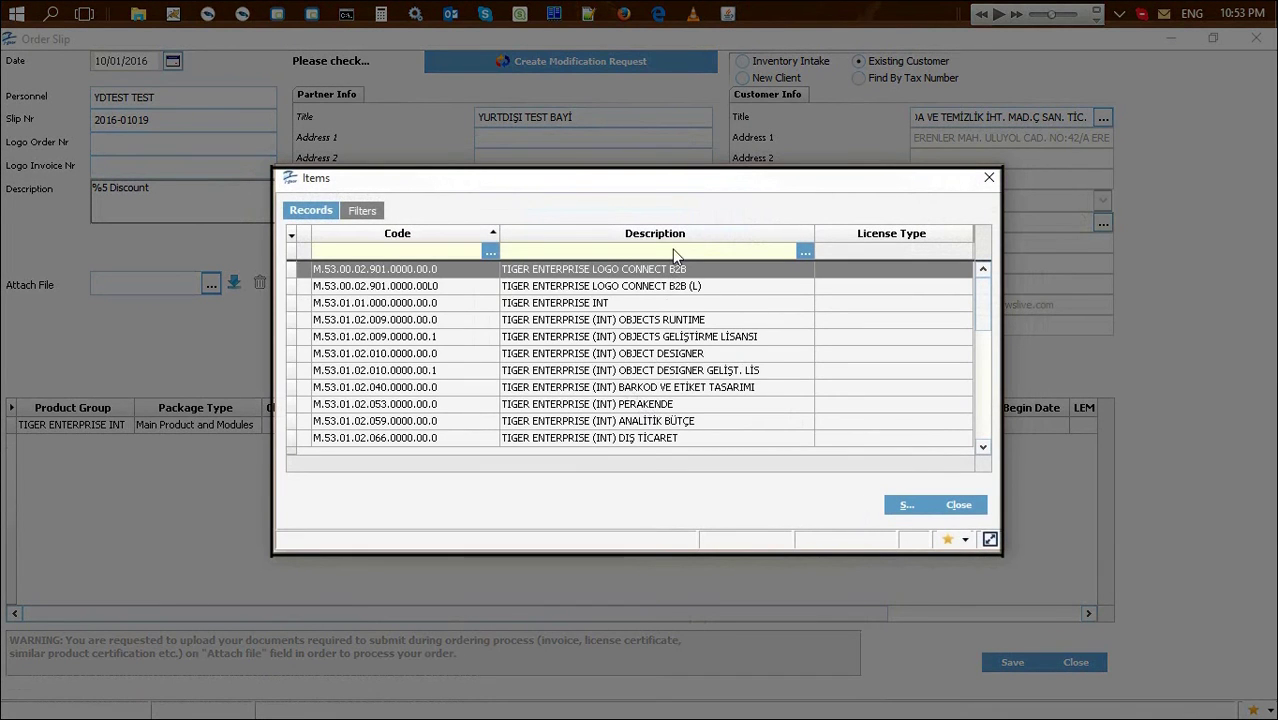
{"action": "left_click", "coordinate": [672, 249]}
{"action": "left_click", "coordinate": [612, 303]}
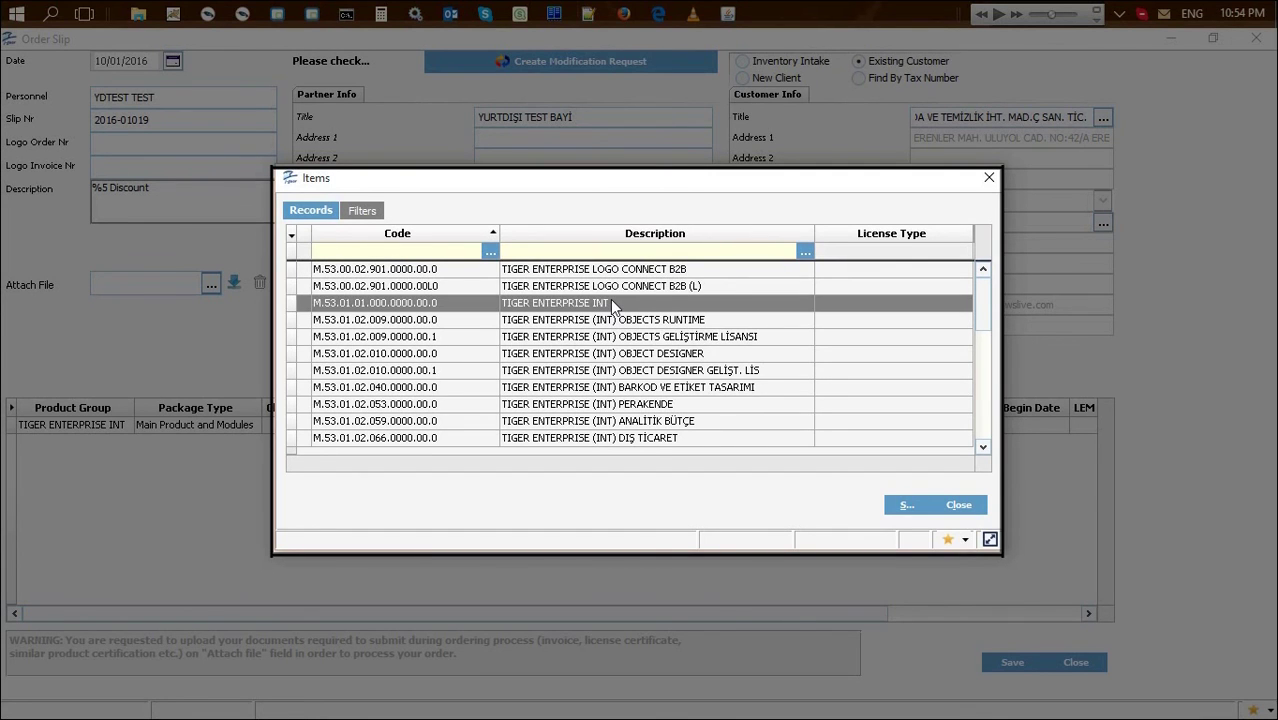
{"action": "double_click", "coordinate": [610, 303]}
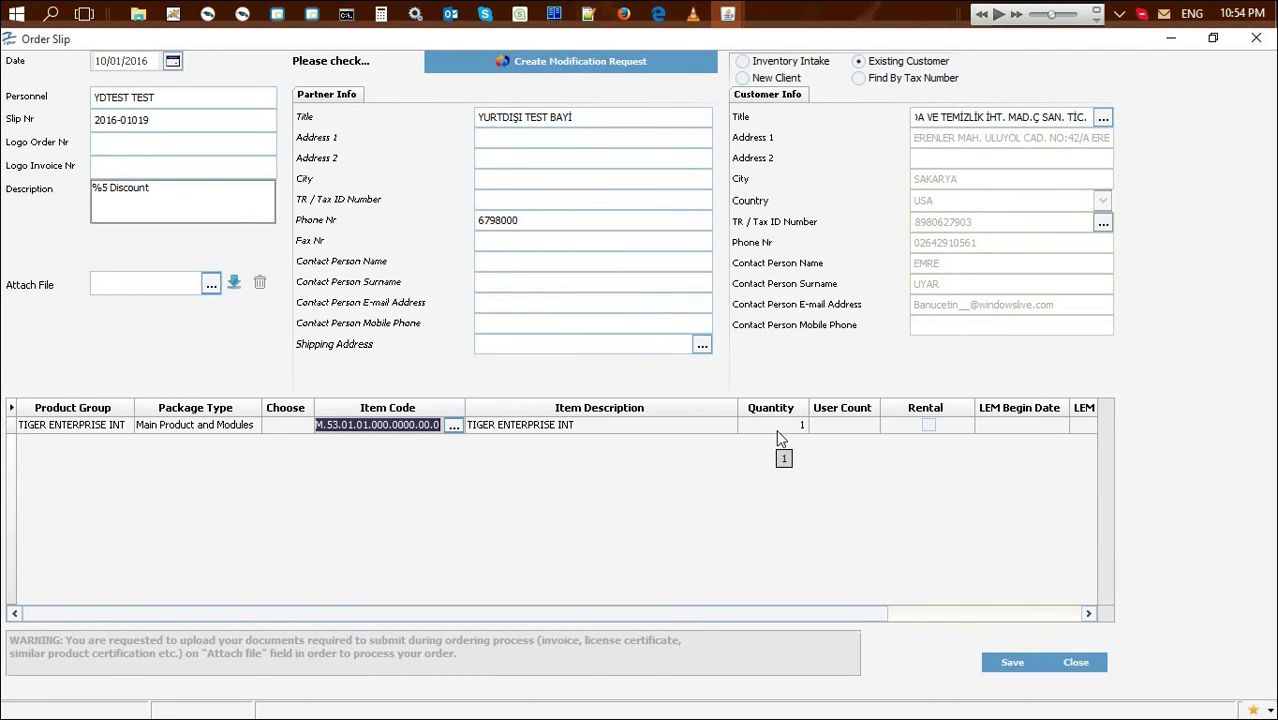
Save the slip and bring up the context menu of Draft Order 2016-01019 in the list
{"action": "left_click", "coordinate": [838, 427]}
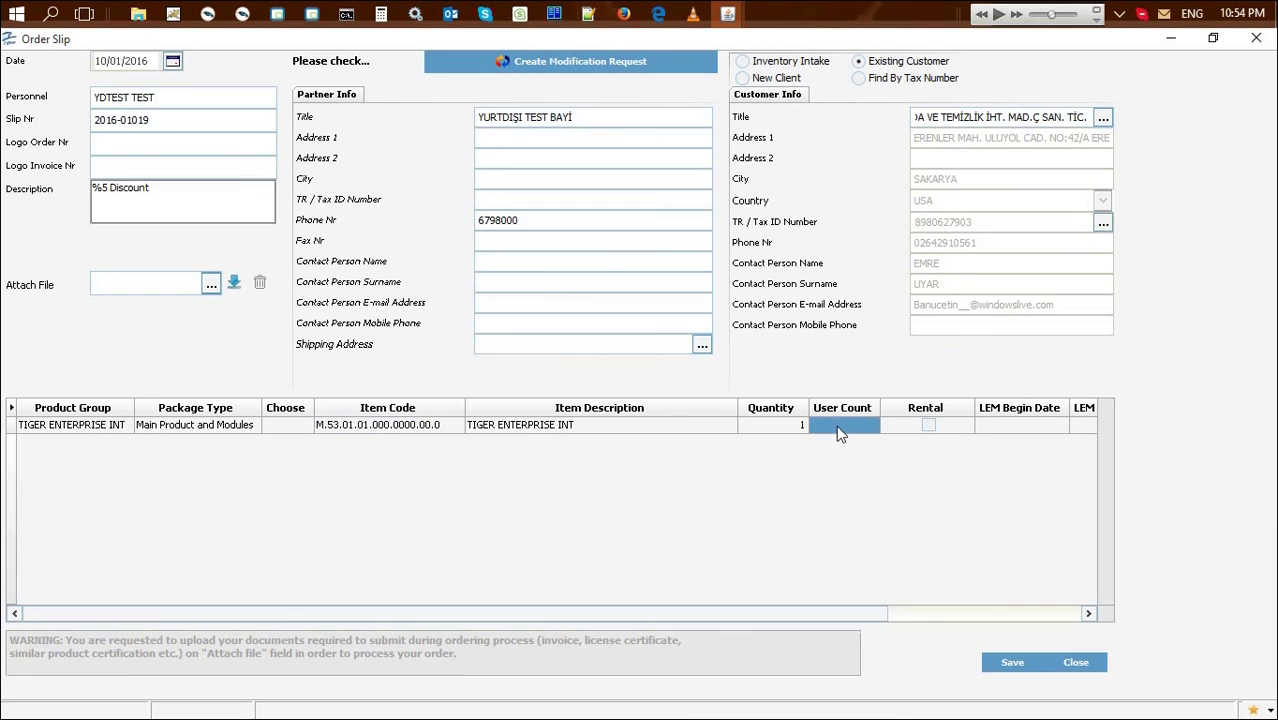
{"action": "left_click", "coordinate": [1012, 663]}
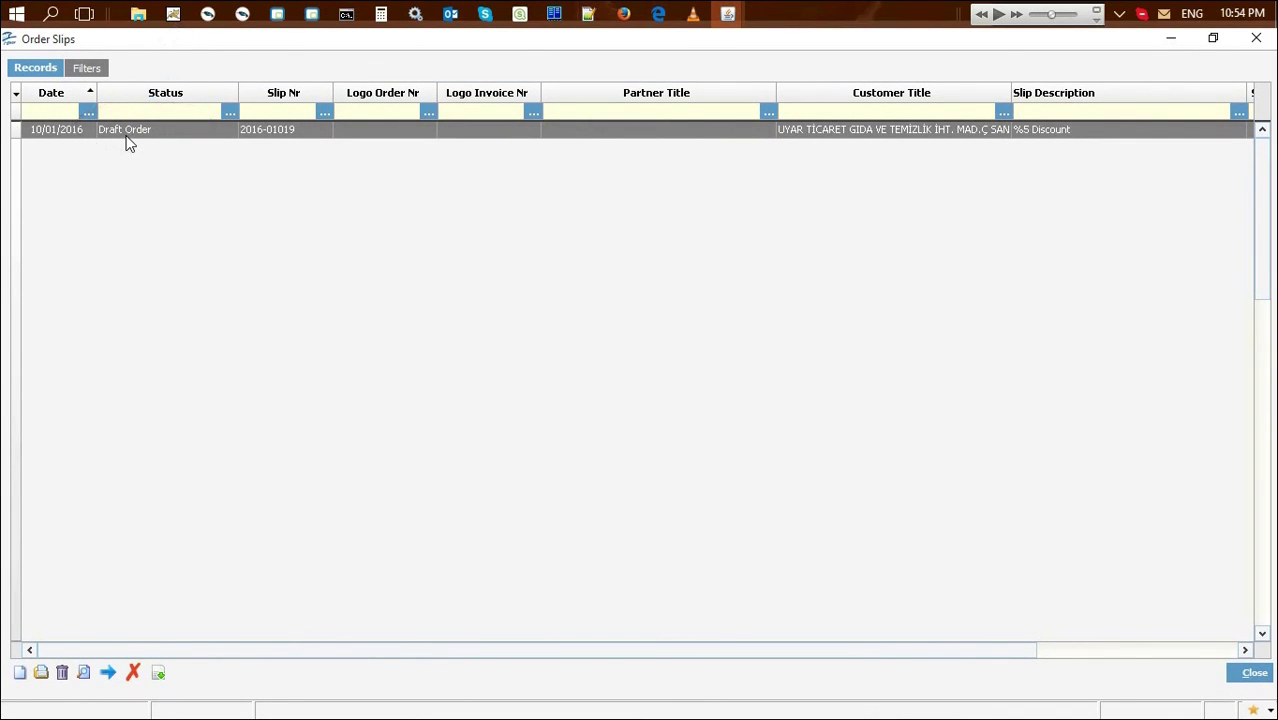
{"action": "right_click", "coordinate": [229, 131]}
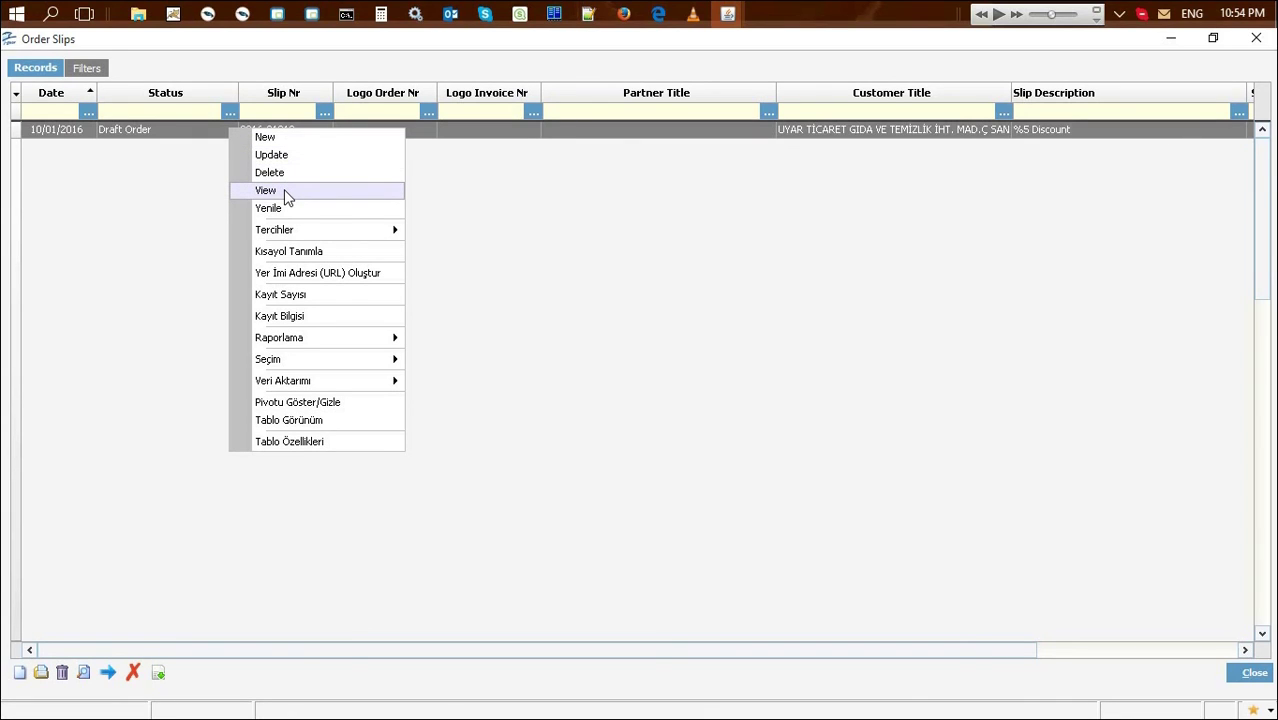
Forward draft order slip 2016-01019 to Logo and confirm the send
{"action": "key", "text": "Escape"}
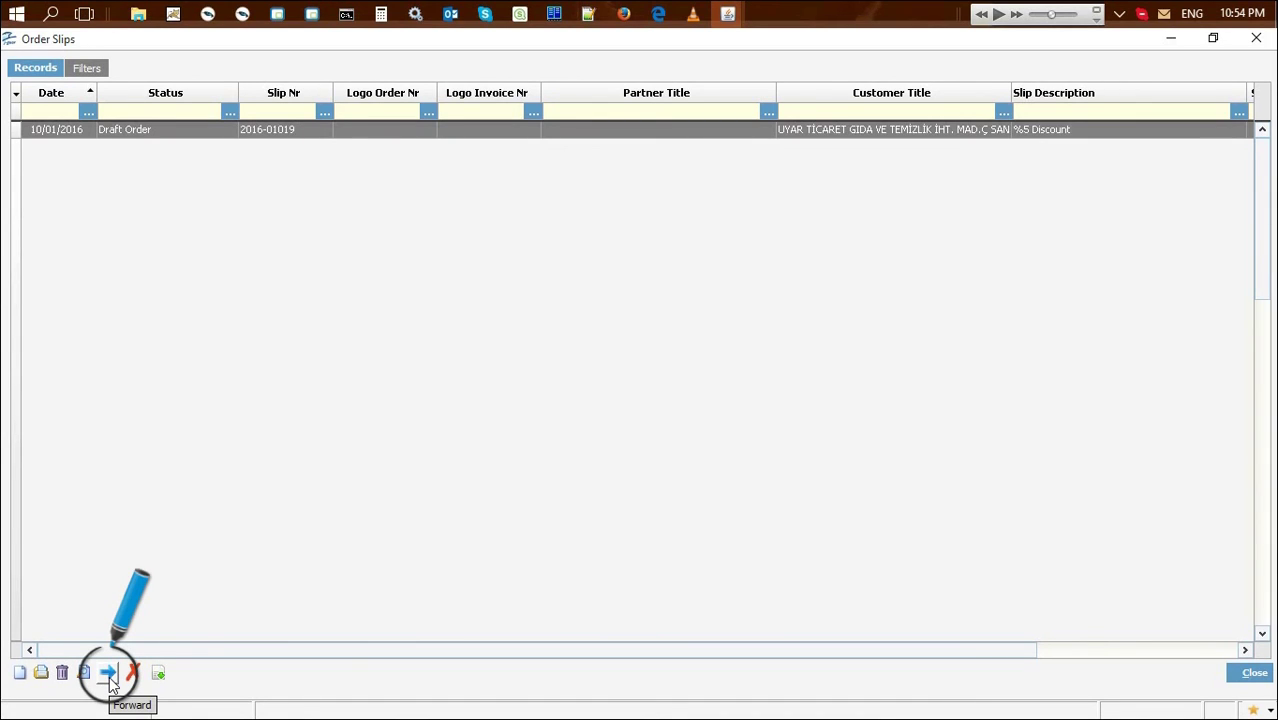
{"action": "left_click", "coordinate": [110, 677]}
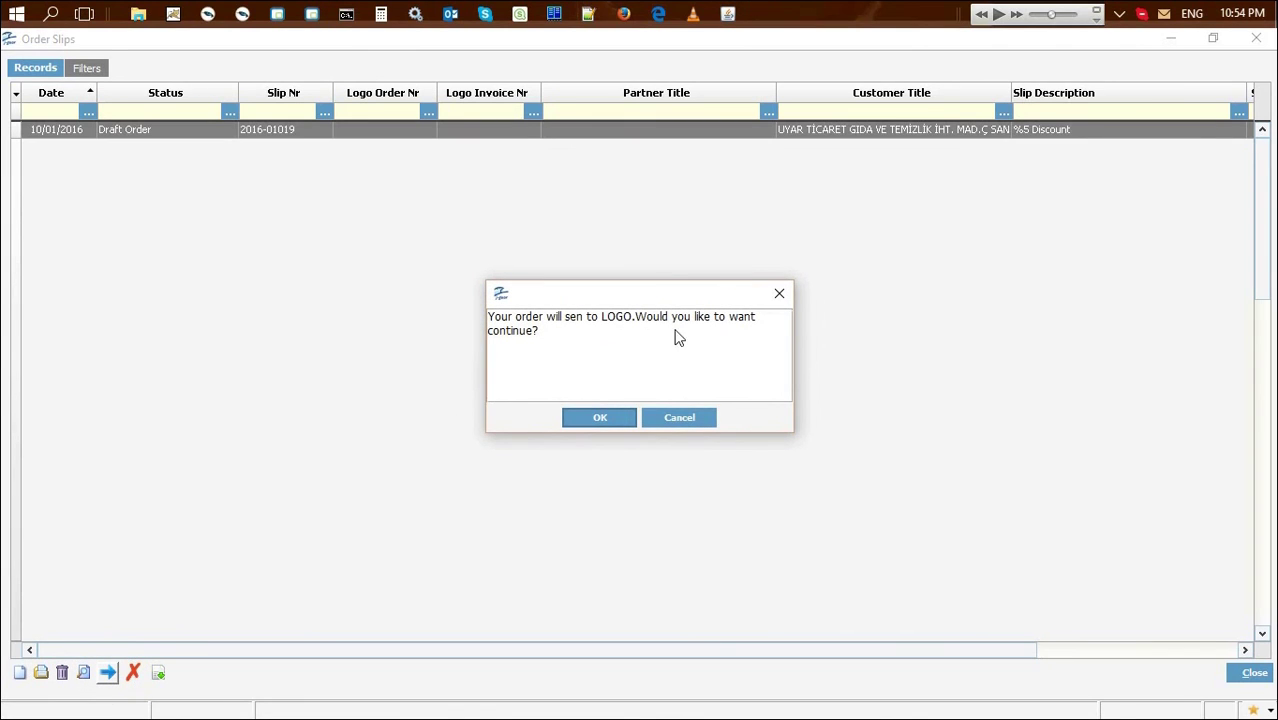
{"action": "left_click", "coordinate": [583, 412]}
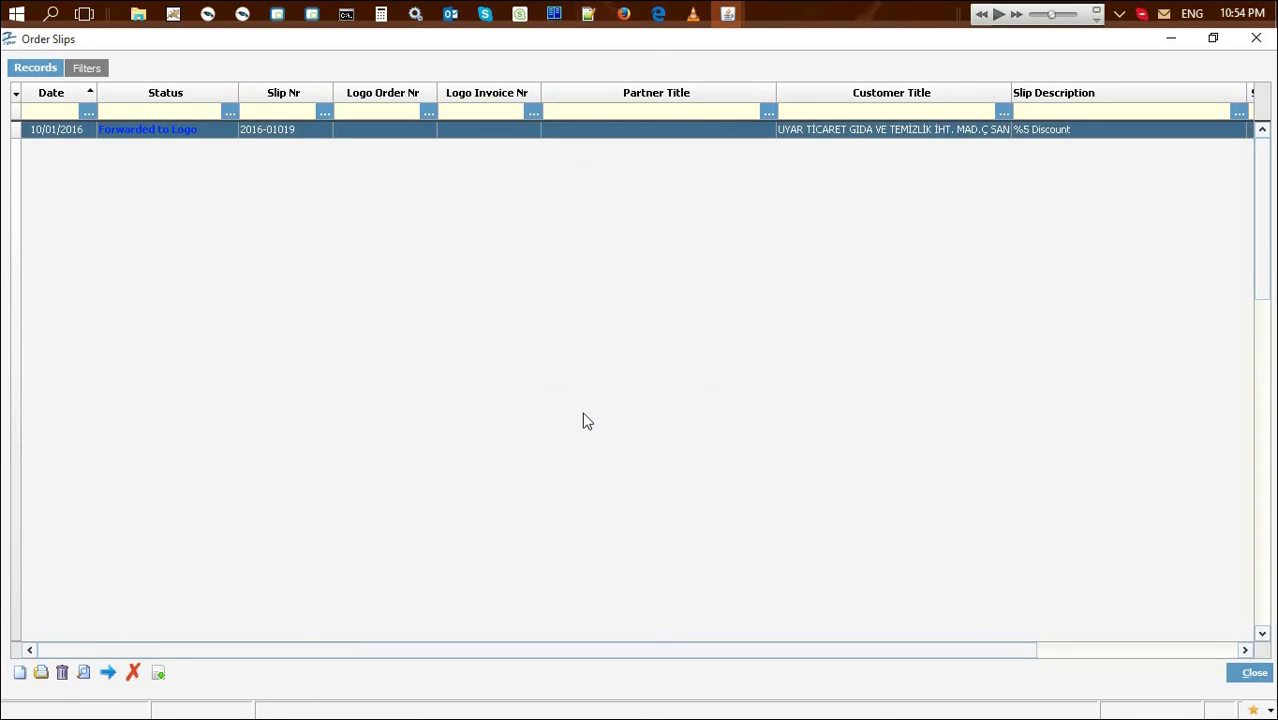